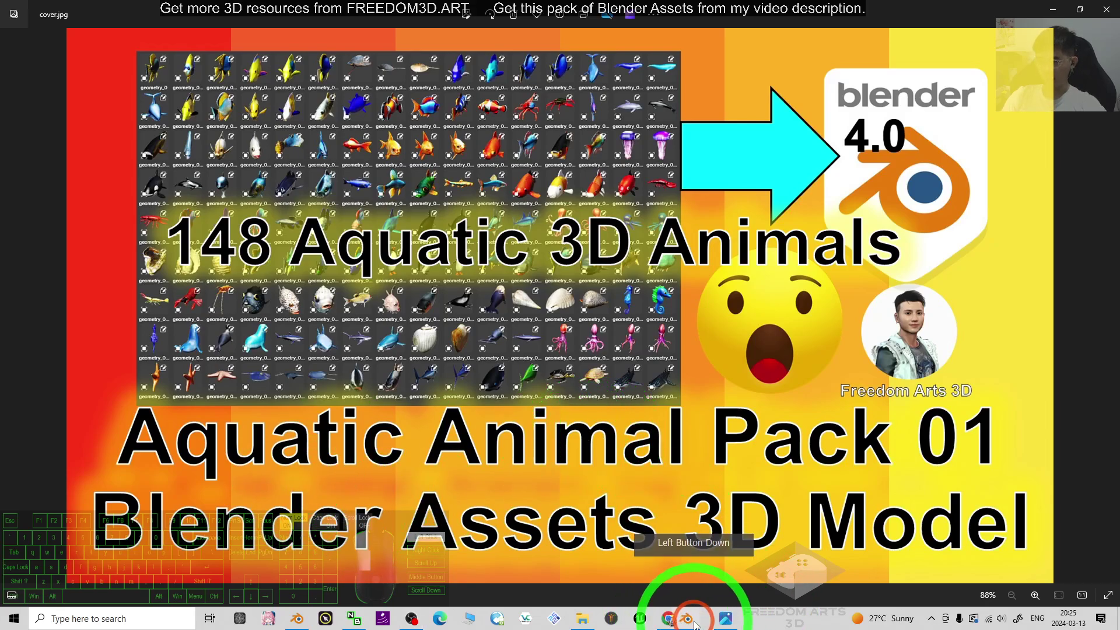
Step: Switch from the Photos cover image to the Blender Animal - Water scene
left_click(669, 619)
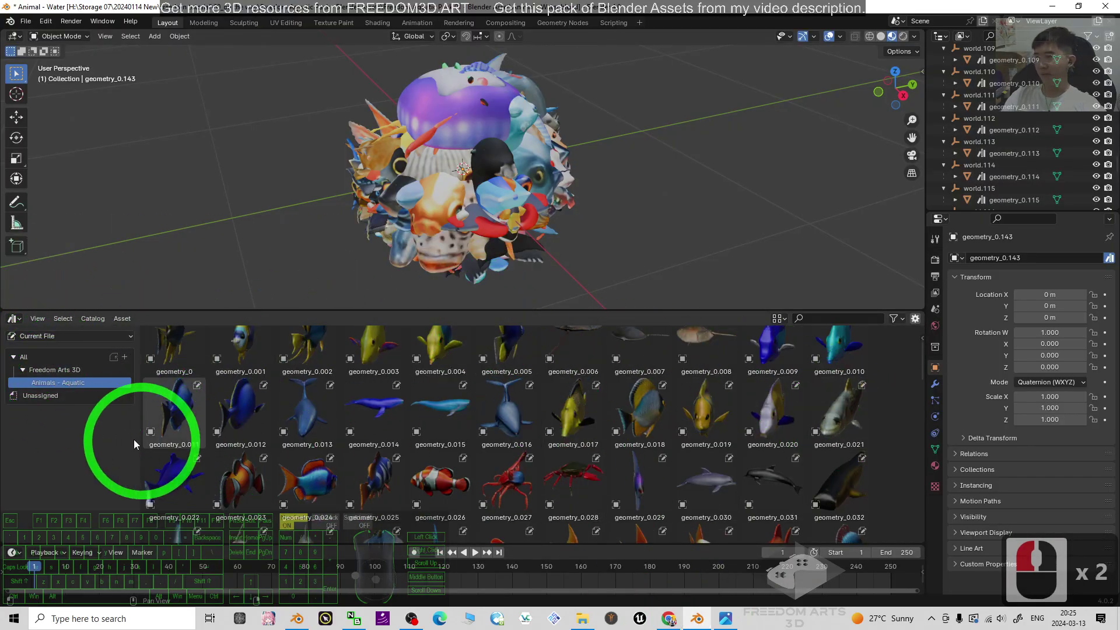
Step: Drag the goldfish geometry_0.039 and red fish geometry_0.042 from the Asset Browser into the viewport
scroll(758, 223, "down", 8)
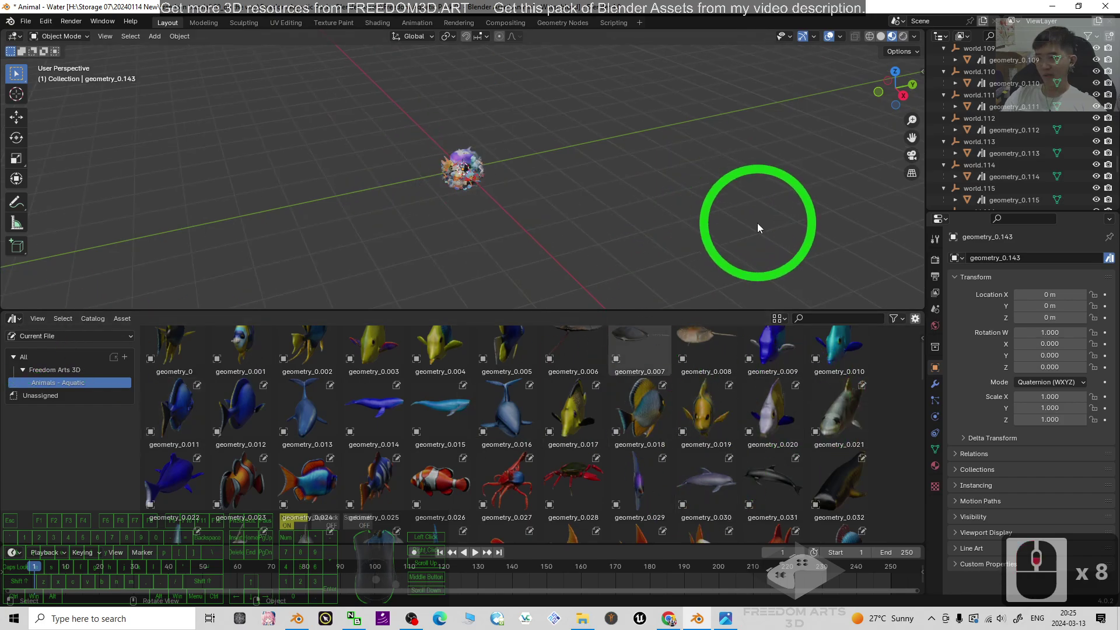
scroll(755, 223, "up", 3)
middle_click_drag(755, 223, 669, 241, "shift")
scroll(575, 401, "down", 2)
scroll(604, 426, "down", 14)
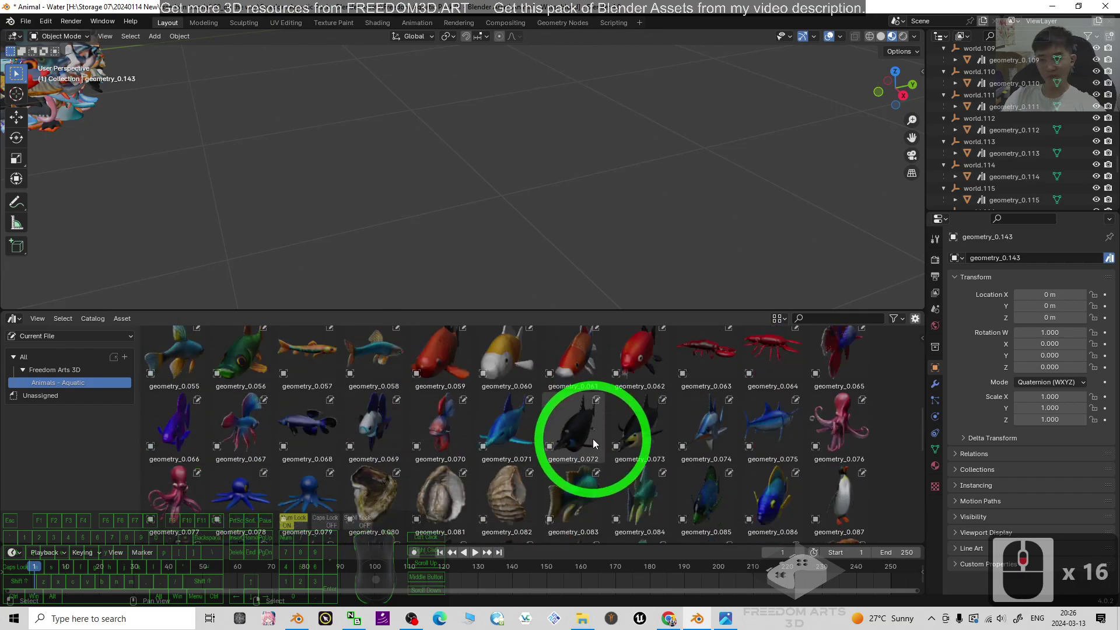
scroll(601, 433, "up", 7)
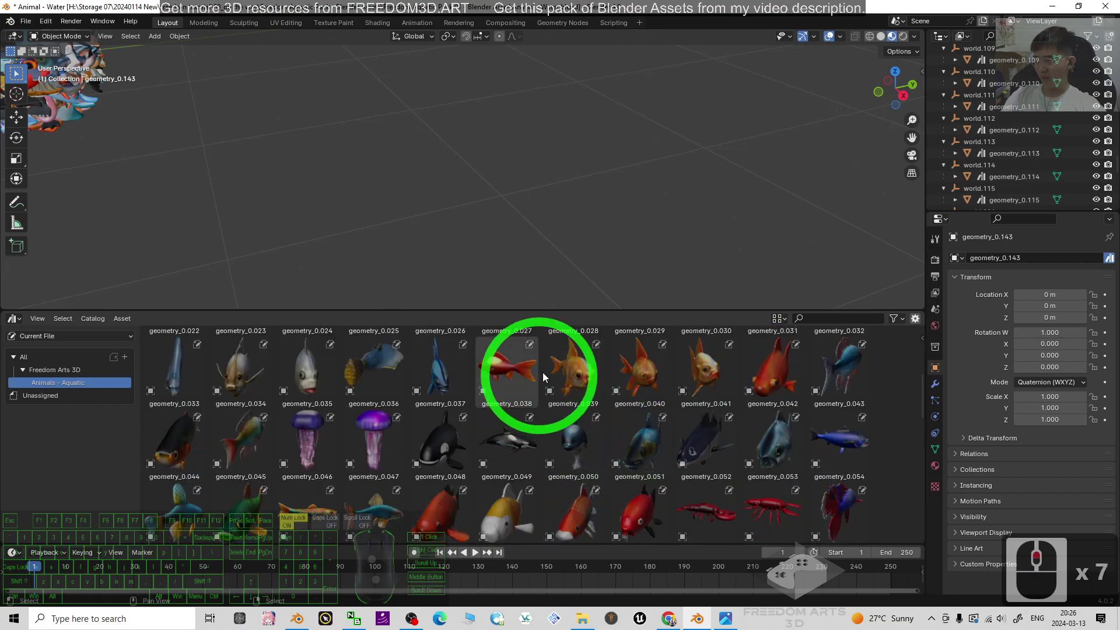
left_click_drag(544, 371, 539, 196)
Step: Add the blue fish geometry_0.092 and the whale shark geometry_0.142 to the scene
scroll(720, 200, "down", 4)
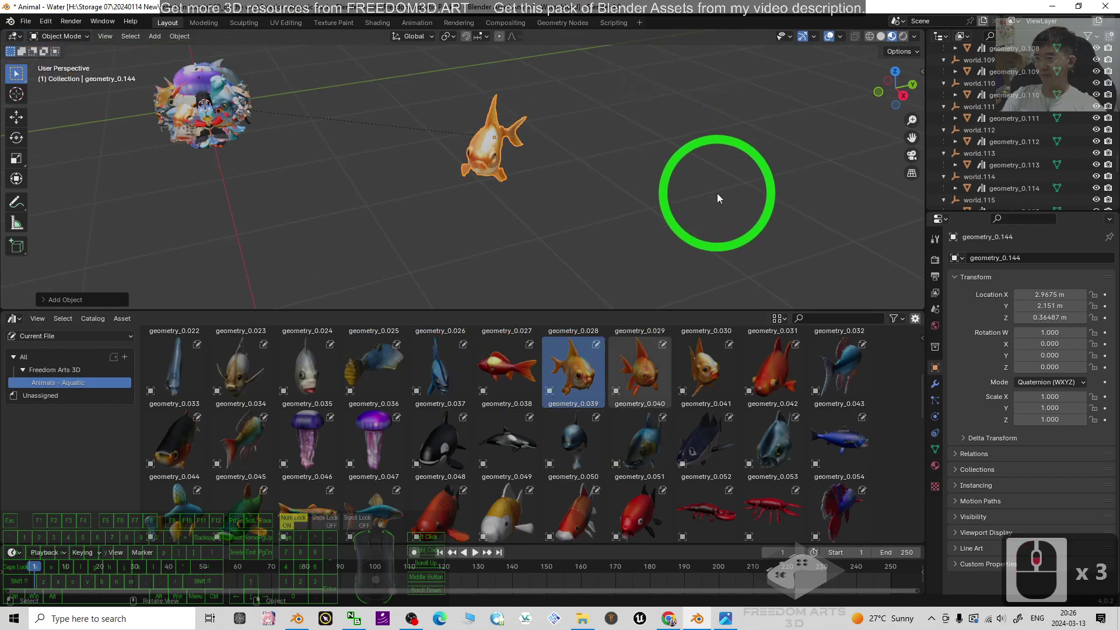
left_click_drag(779, 345, 671, 175)
scroll(746, 472, "down", 7)
scroll(639, 443, "down", 4)
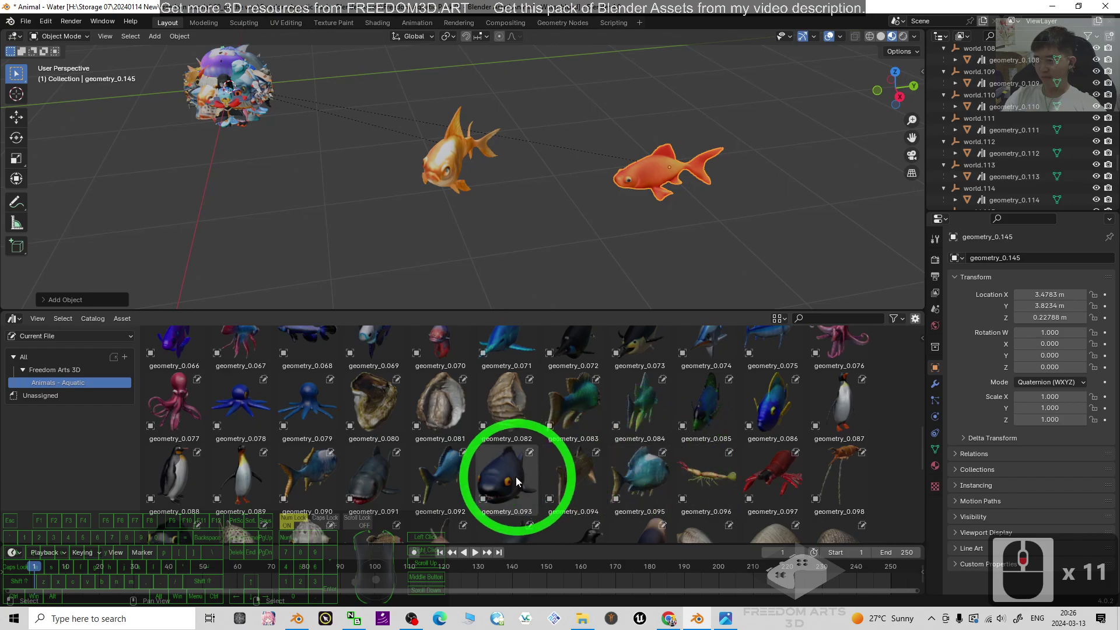
left_click_drag(455, 466, 548, 242)
scroll(809, 425, "down", 7)
scroll(809, 425, "down", 12)
left_click_drag(862, 439, 795, 179)
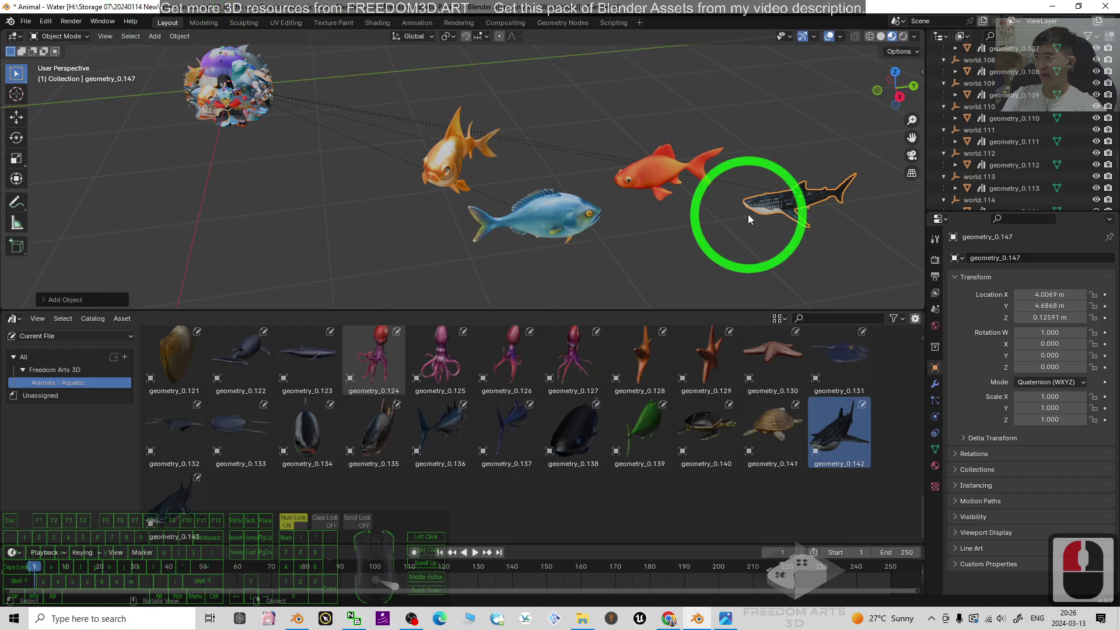
Step: Scale the whale shark up to 8.778 on all axes
left_click(788, 201)
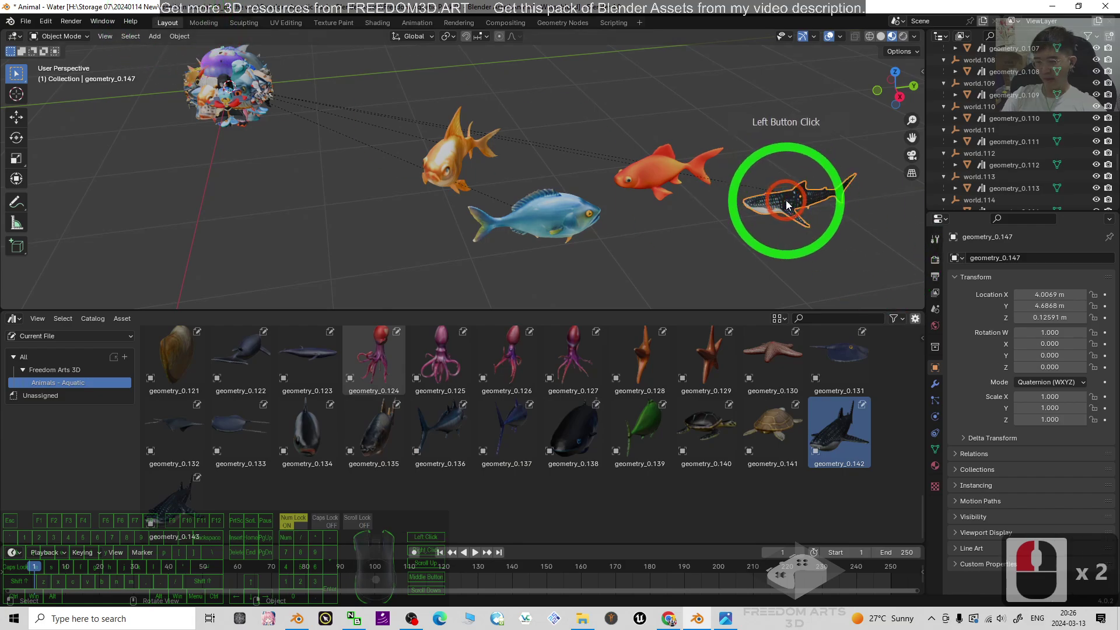
key("s")
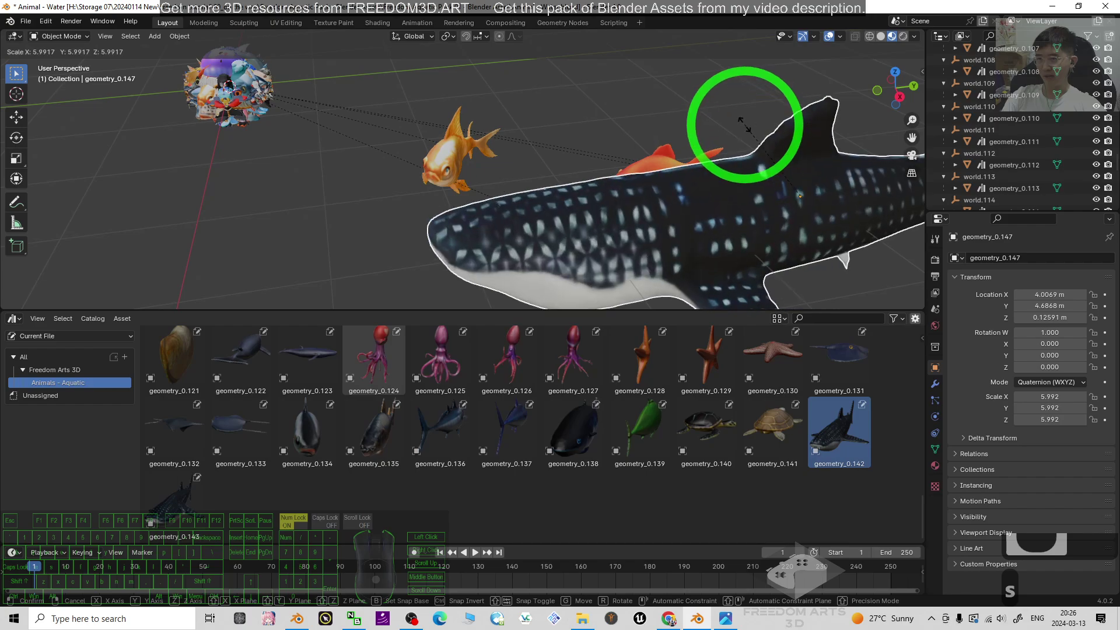
left_click(704, 133)
Step: Add the small yellow-green fish geometry_0.139 to the scene
scroll(705, 133, "down", 8)
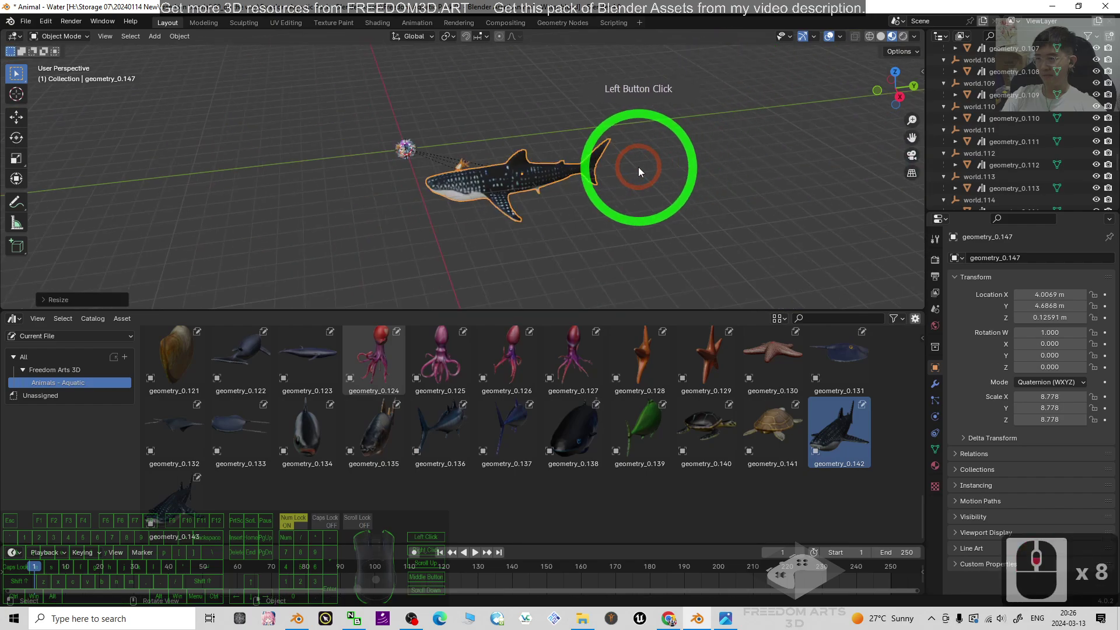
scroll(638, 167, "up", 3)
left_click_drag(630, 419, 785, 236)
Step: Scroll up through the Animals - Aquatic asset grid to browse the remaining assets
scroll(644, 446, "up", 6)
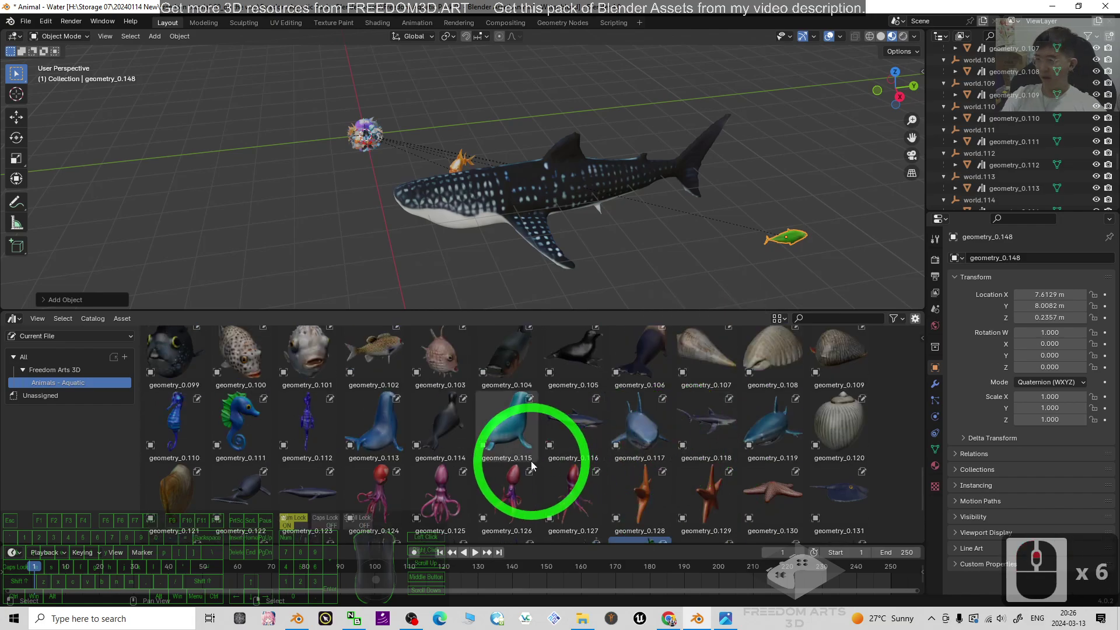
scroll(488, 461, "up", 3)
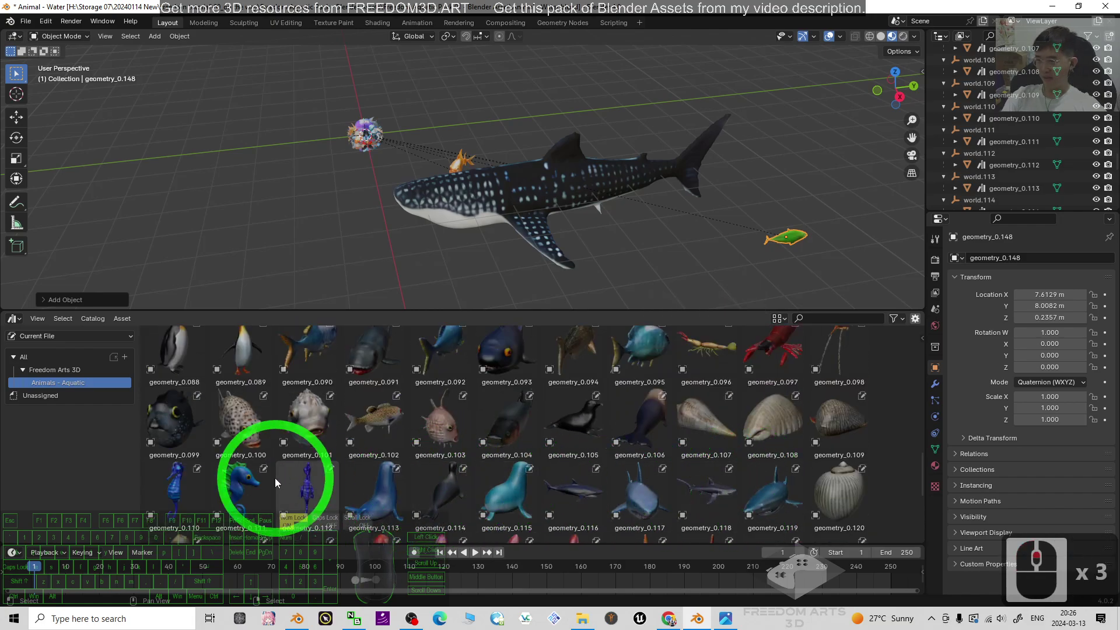
scroll(732, 477, "up", 2)
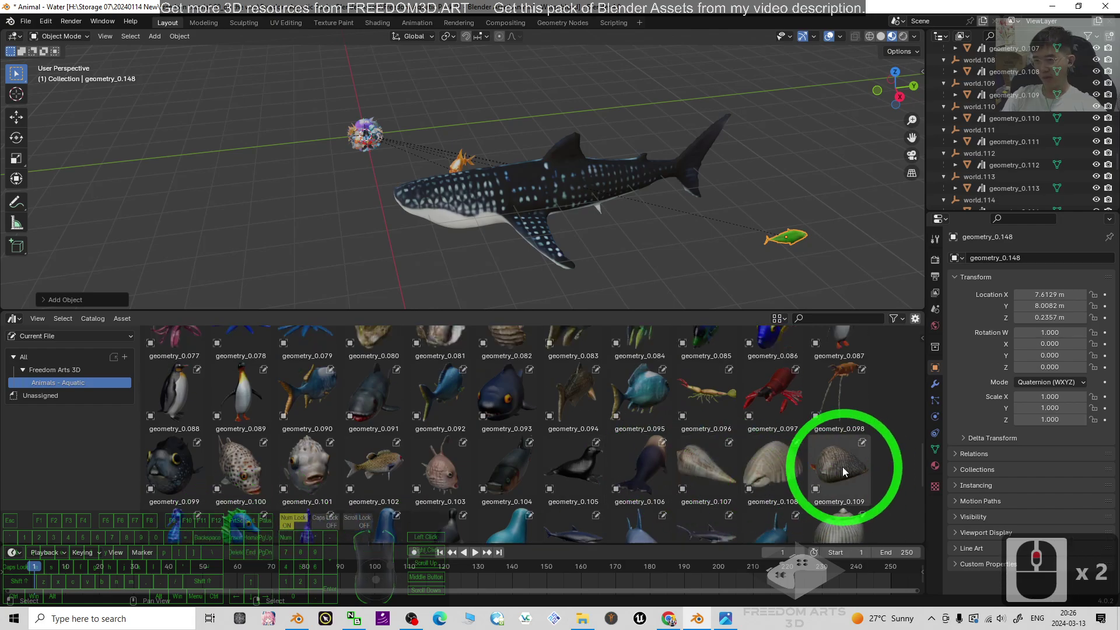
scroll(824, 460, "up", 3)
scroll(825, 460, "up", 1)
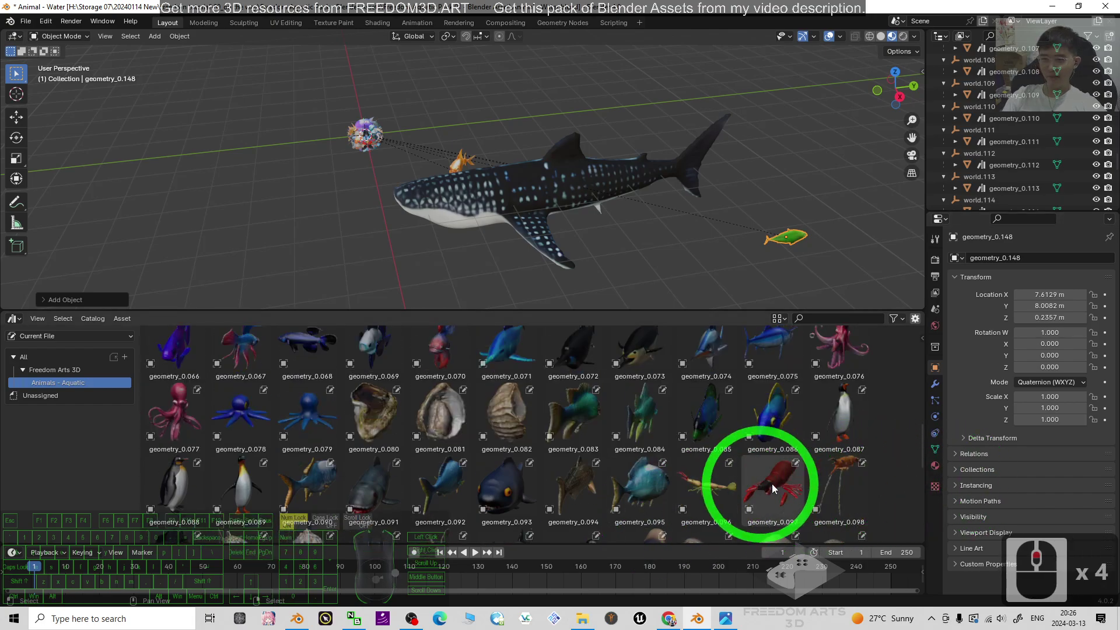
scroll(815, 471, "up", 10)
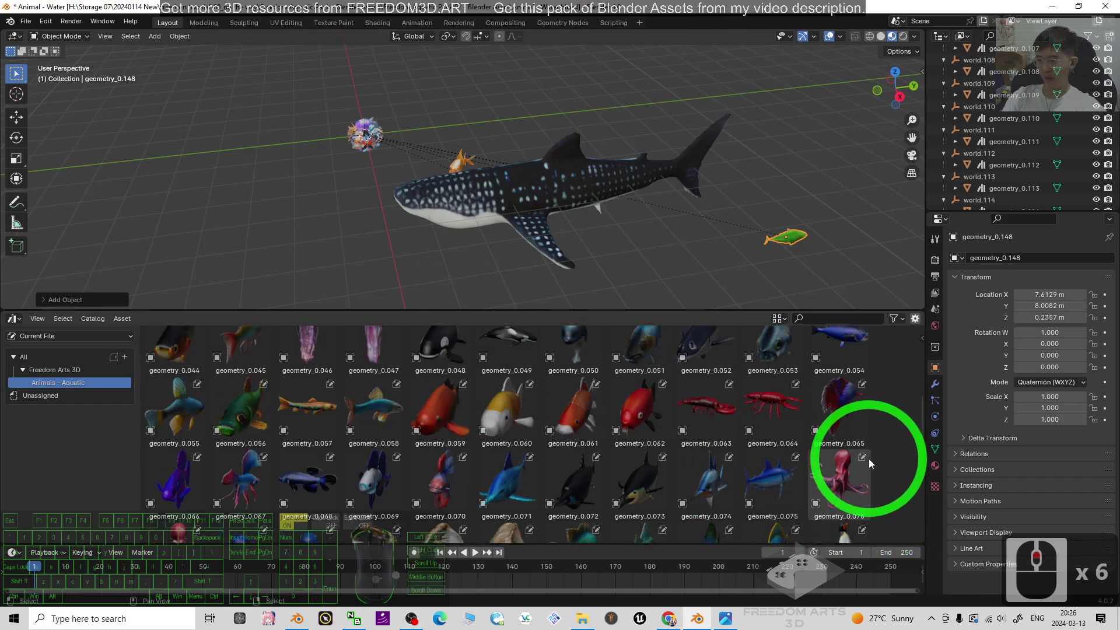
scroll(554, 429, "up", 3)
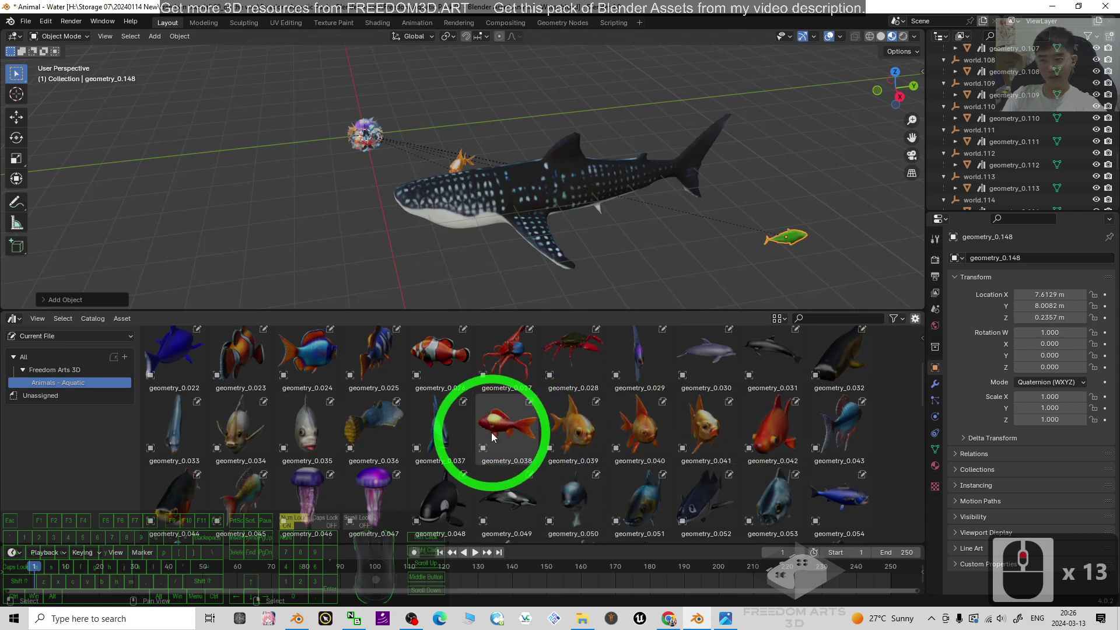
scroll(800, 446, "up", 13)
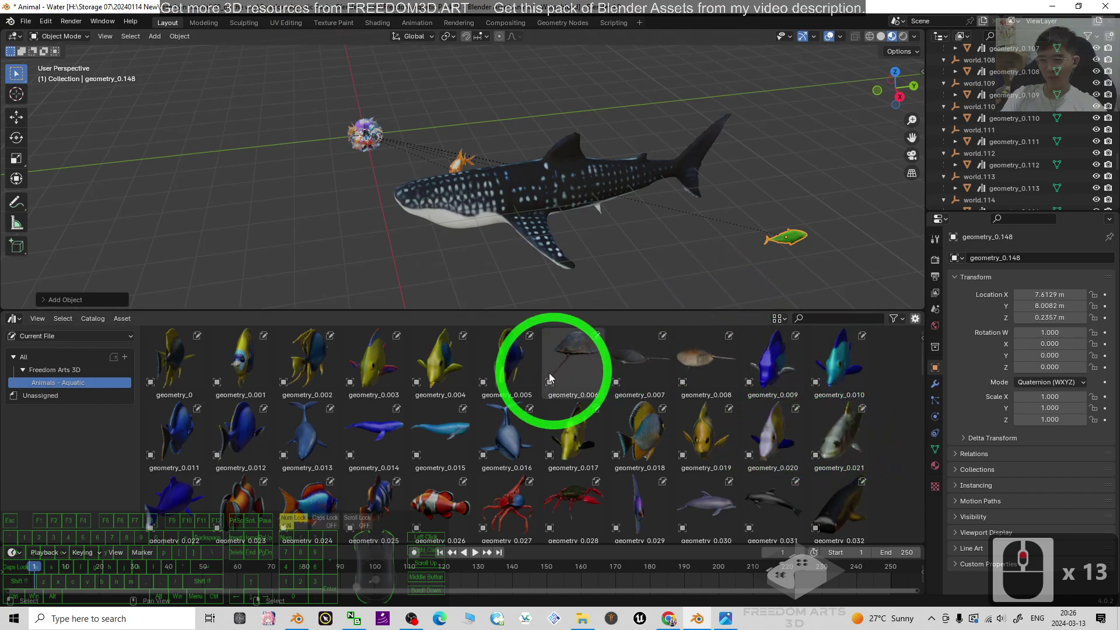
Step: Bring up the Freedom Aquatic Pack 01 Gumroad product page in Chrome
scroll(518, 429, "down", 20)
scroll(657, 496, "down", 7)
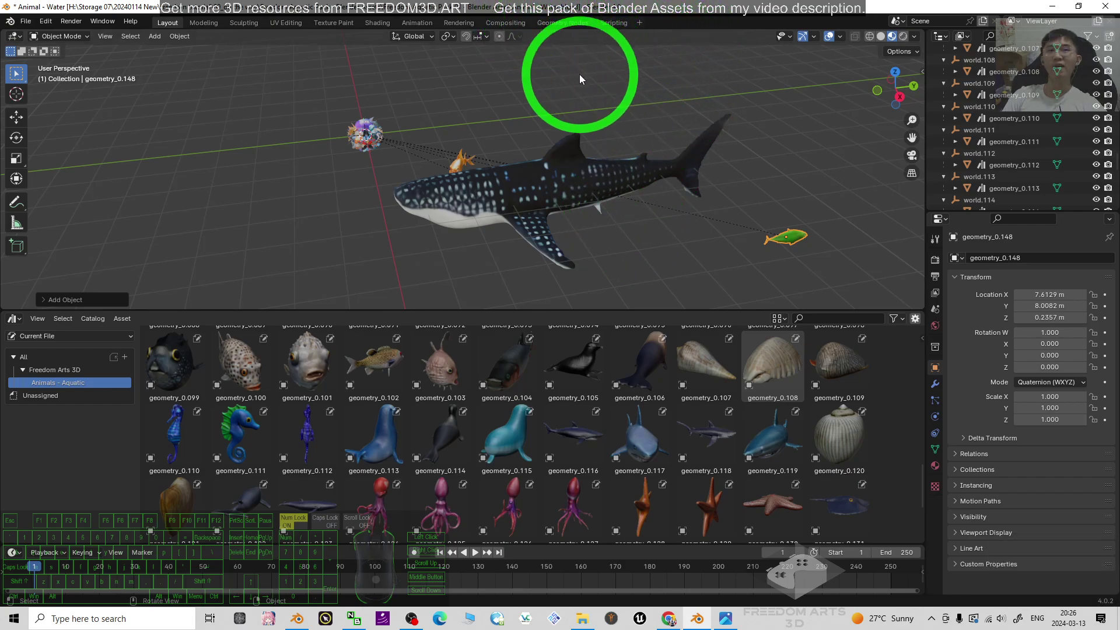
left_click(670, 619)
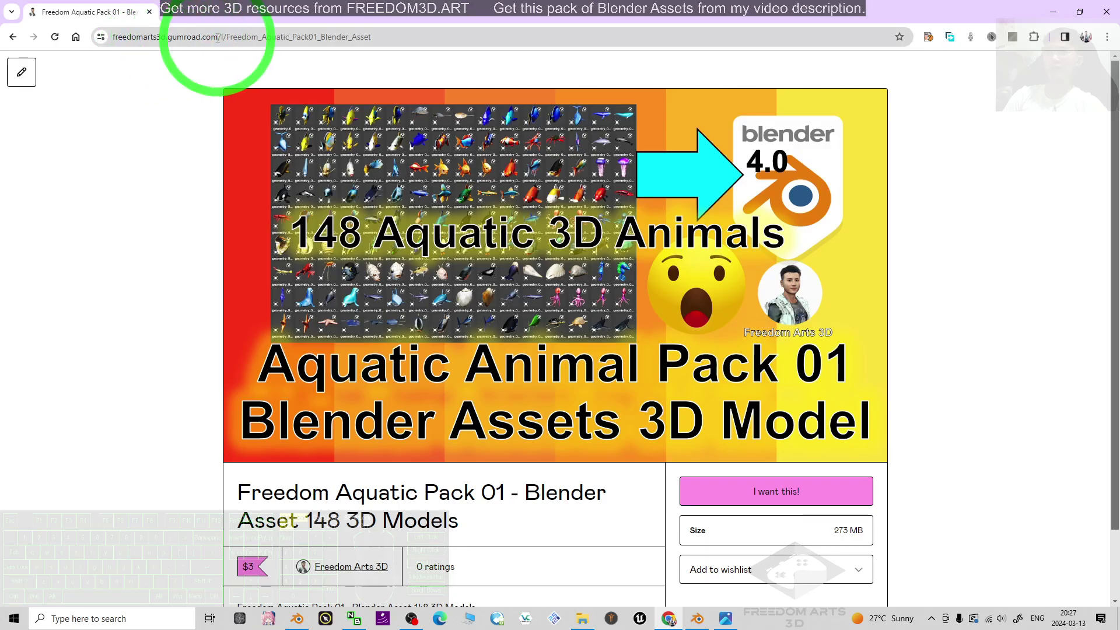
Step: Review the Freedom Aquatic Pack 01 page: 148 models, 273 MB download, $3, 0 ratings
scroll(814, 325, "down", 3)
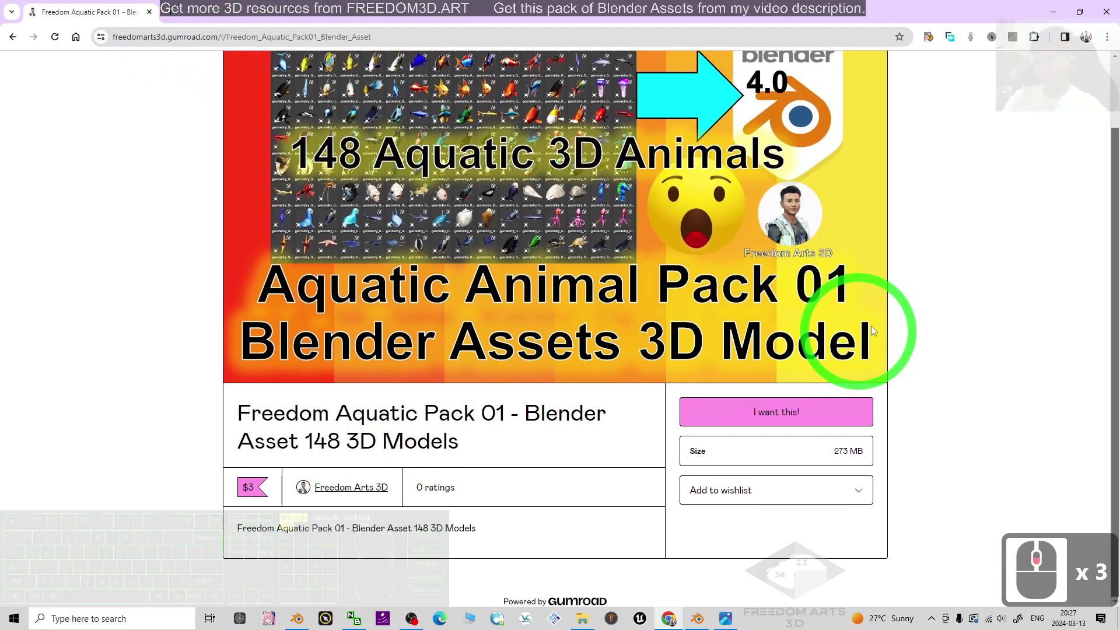
scroll(341, 372, "up", 3)
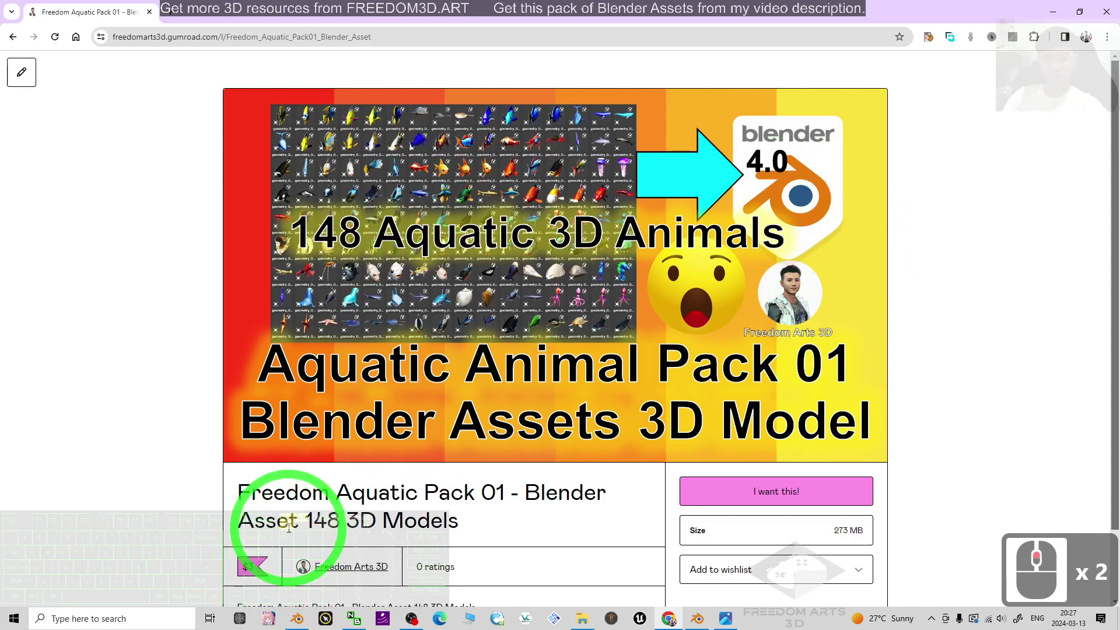
scroll(463, 463, "down", 3)
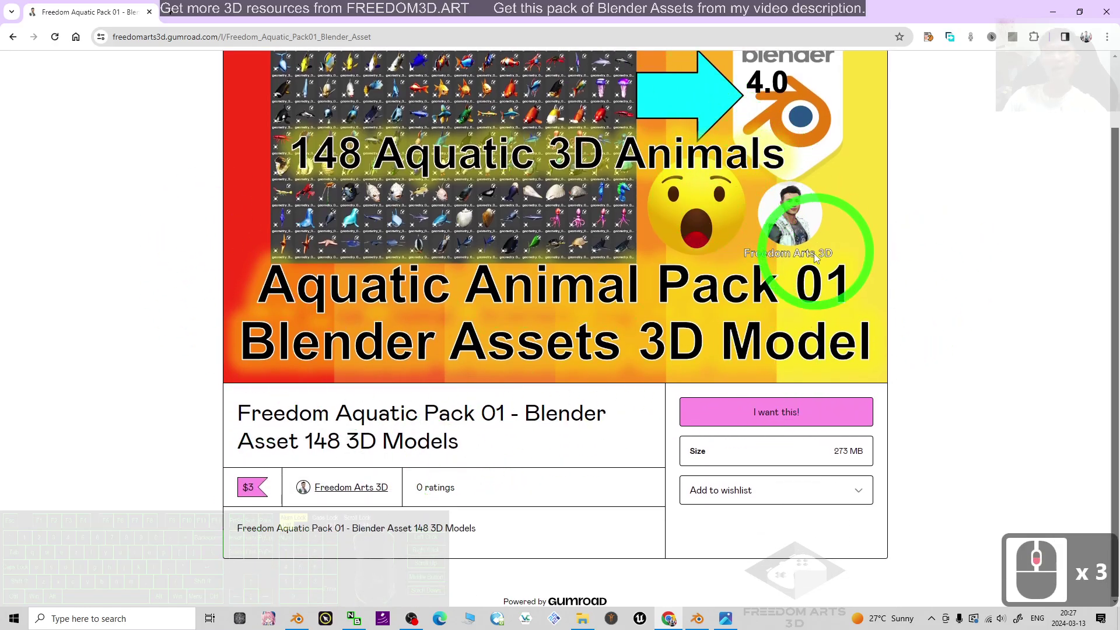
scroll(810, 266, "up", 3)
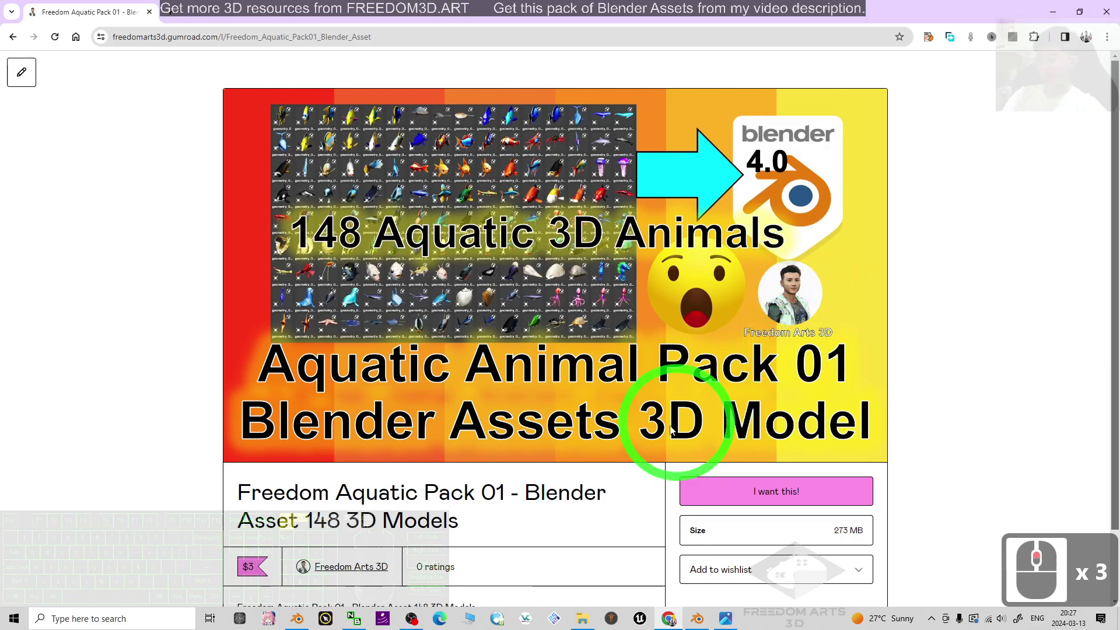
scroll(638, 383, "down", 2)
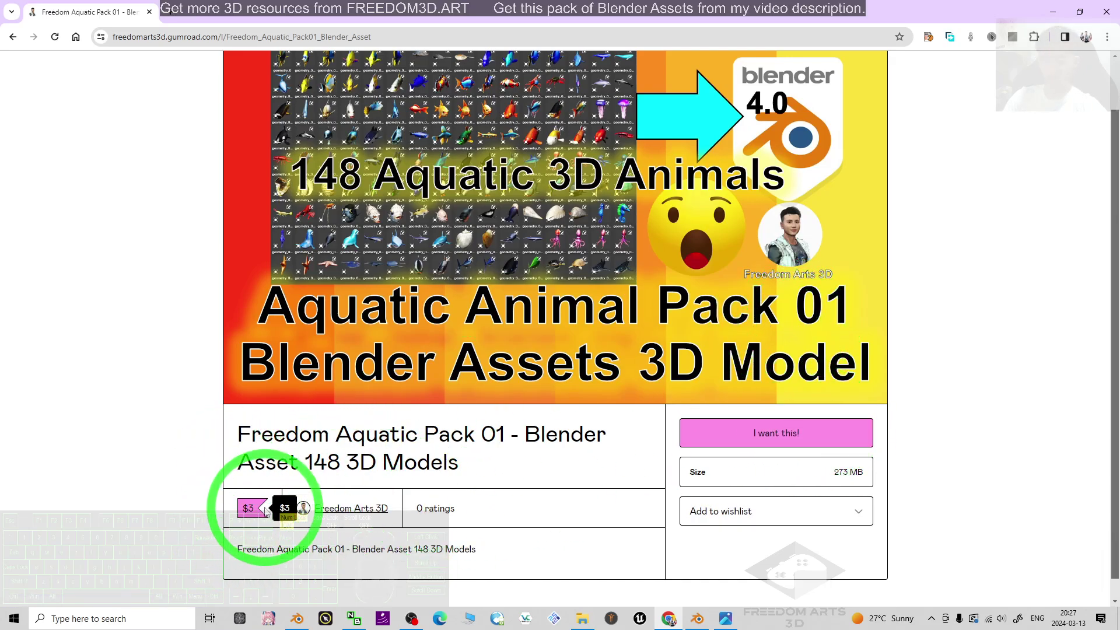
Step: Minimize the browser and Blender and close the pack preview image to reach the desktop
left_click(1055, 20)
left_click(1053, 8)
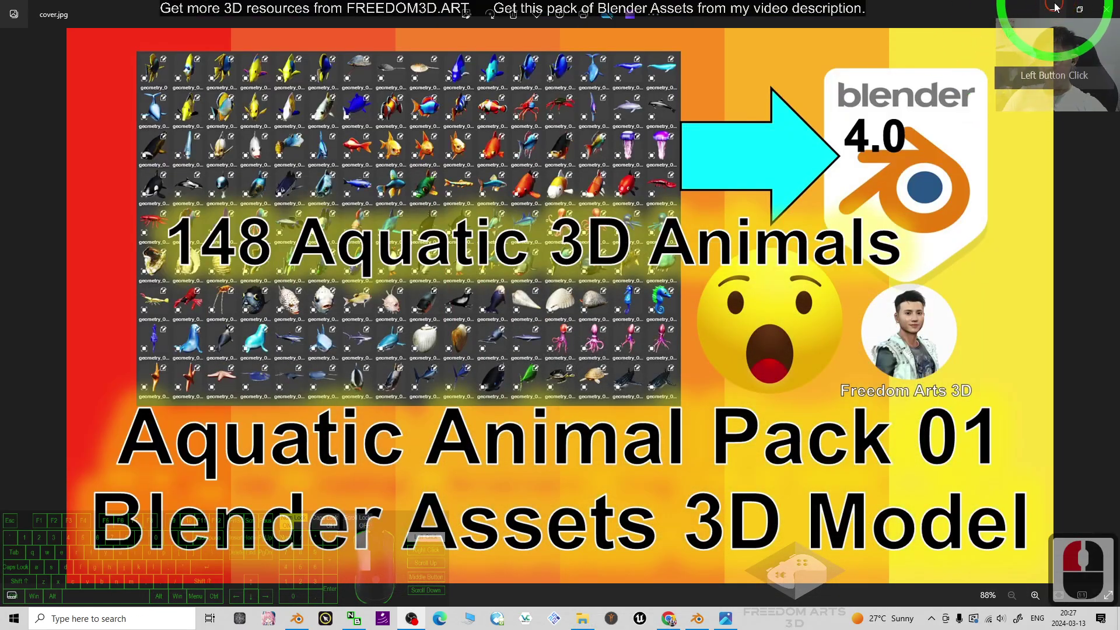
left_click(681, 26)
left_click(672, 377)
Step: Place the 611 MB Freedom Aquatic Pack 01 - Blender Asset folder on the desktop
left_click(768, 500)
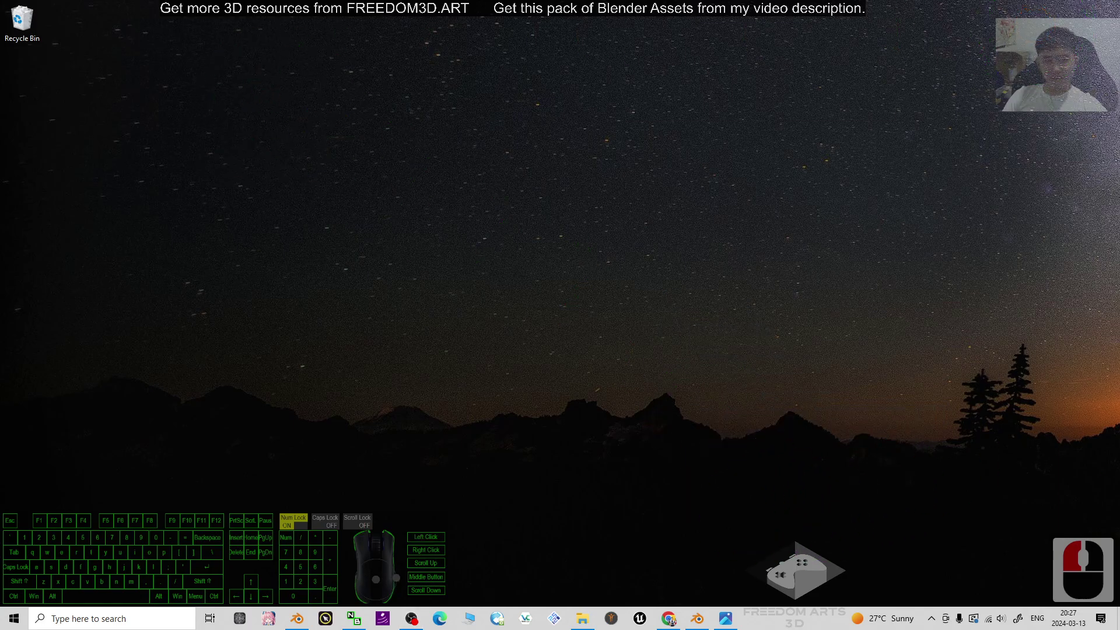
left_click(503, 225)
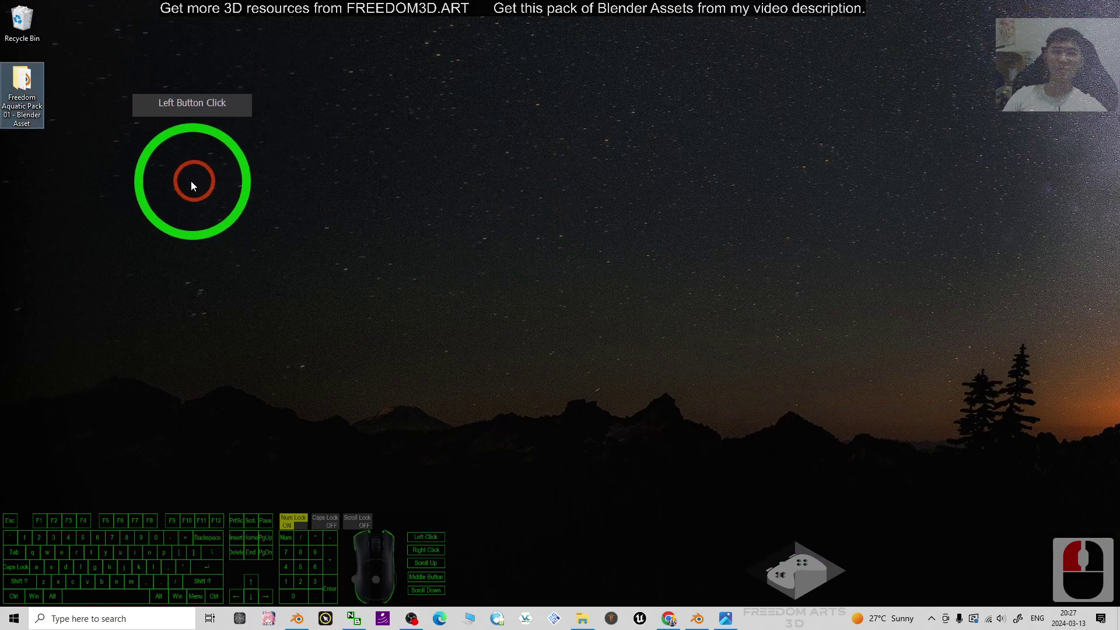
left_click(120, 95)
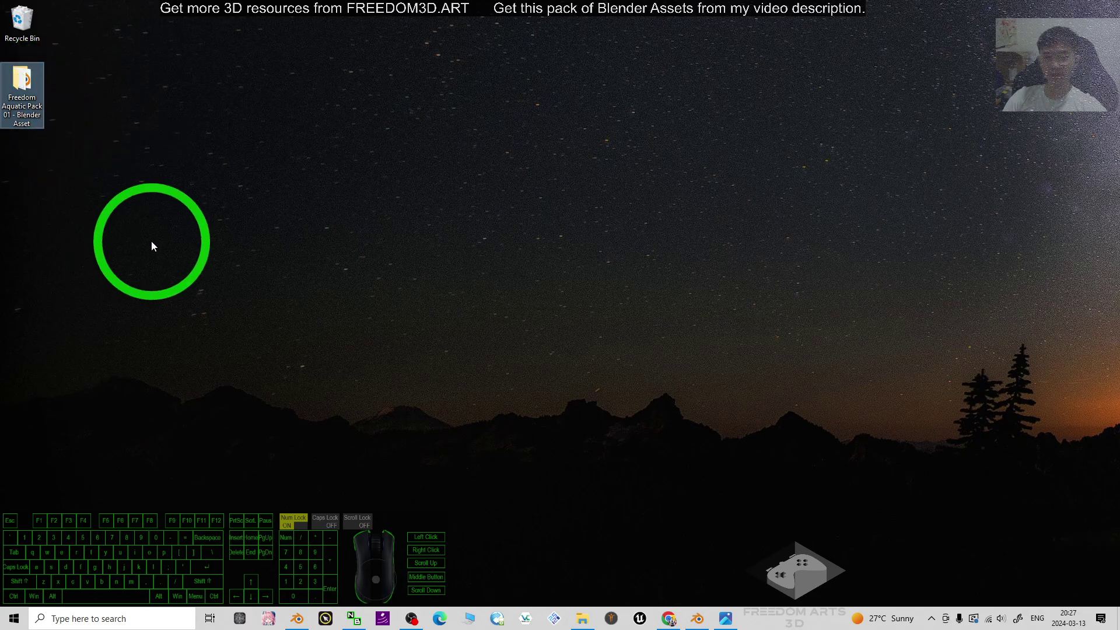
Step: Check the pack folder contains Animal - Water.blend and blender_assets.cats.txt
double_click(30, 88)
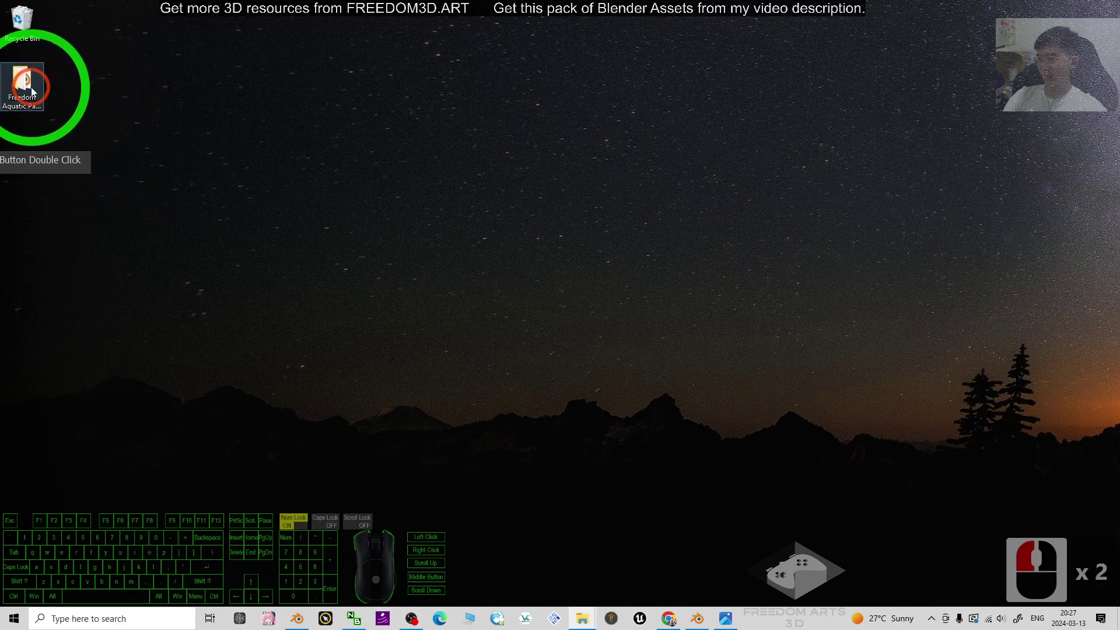
left_click_drag(985, 17, 138, 50)
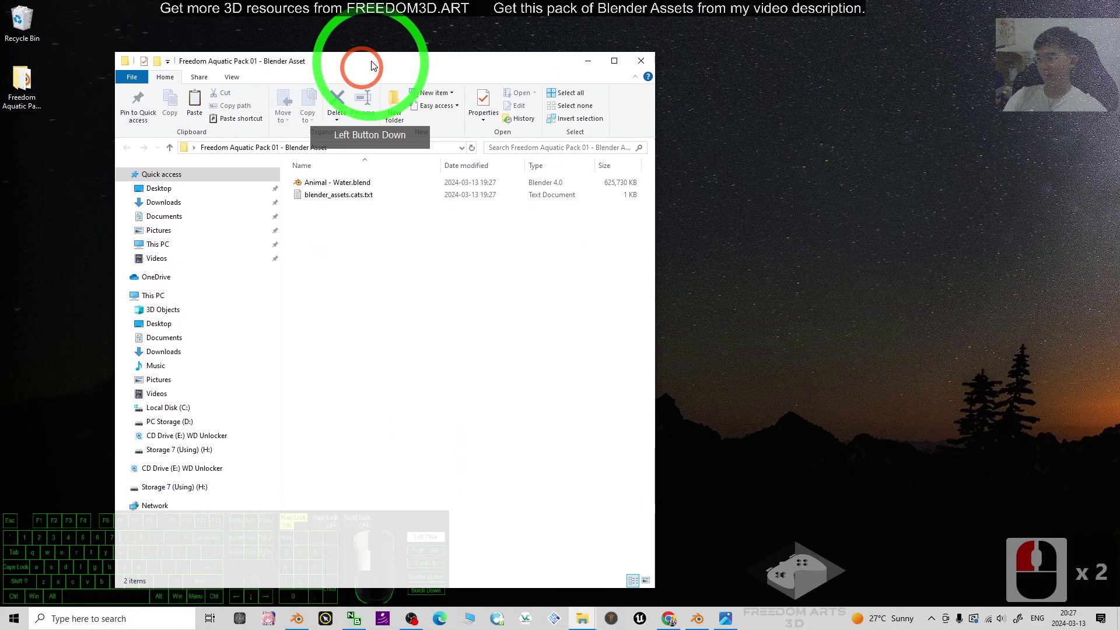
left_click(347, 172)
left_click(350, 184)
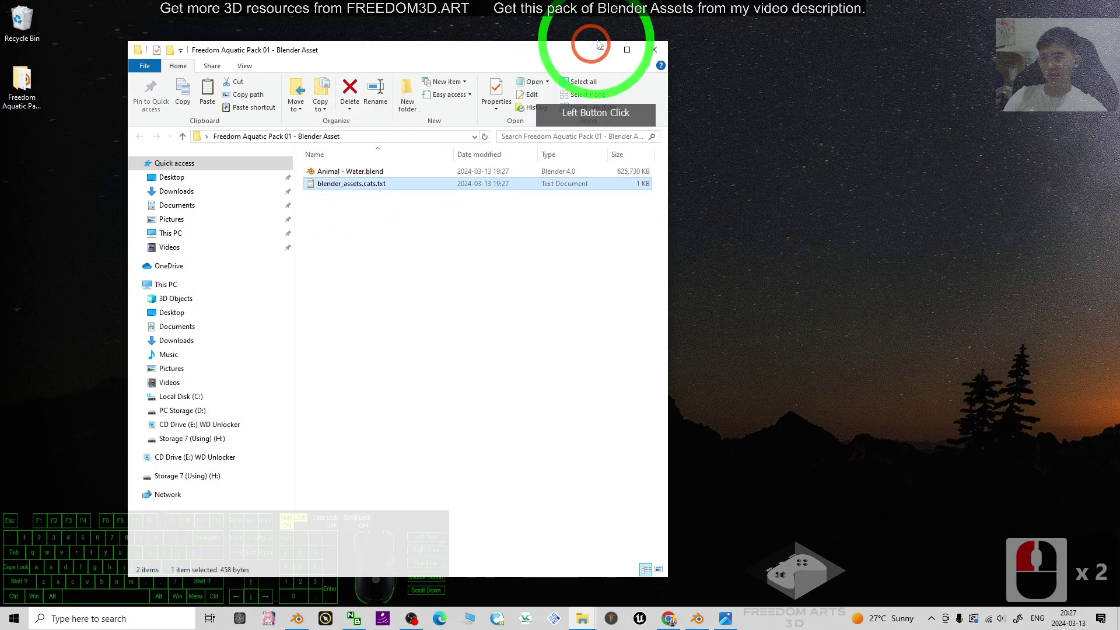
left_click(654, 50)
double_click(23, 87)
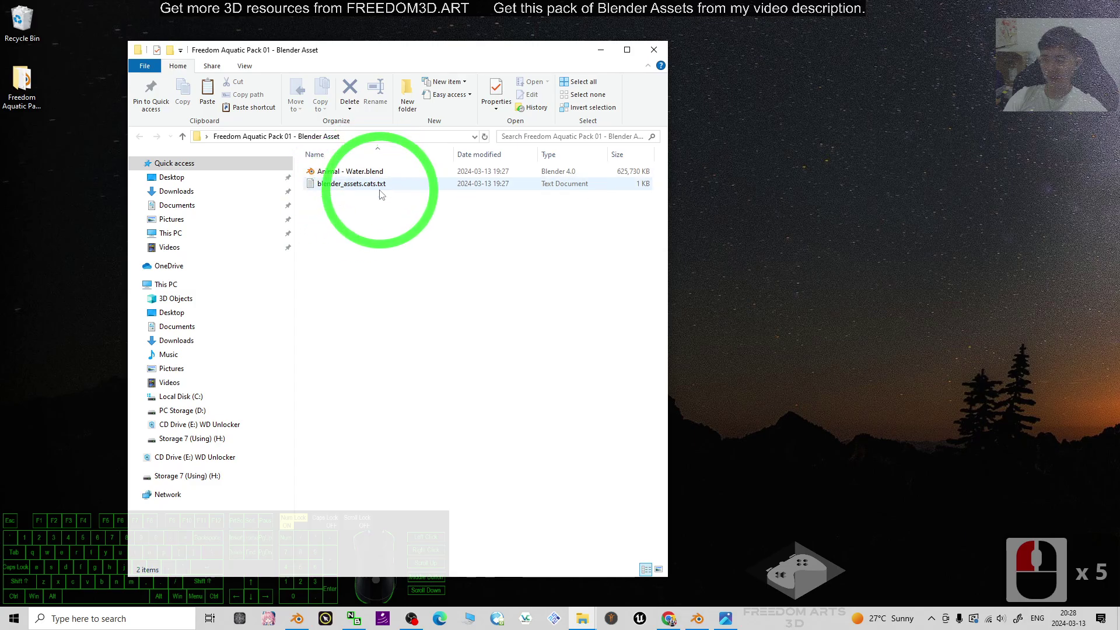
Step: Close Blender without saving and relaunch it with the default cube scene
left_click(698, 619)
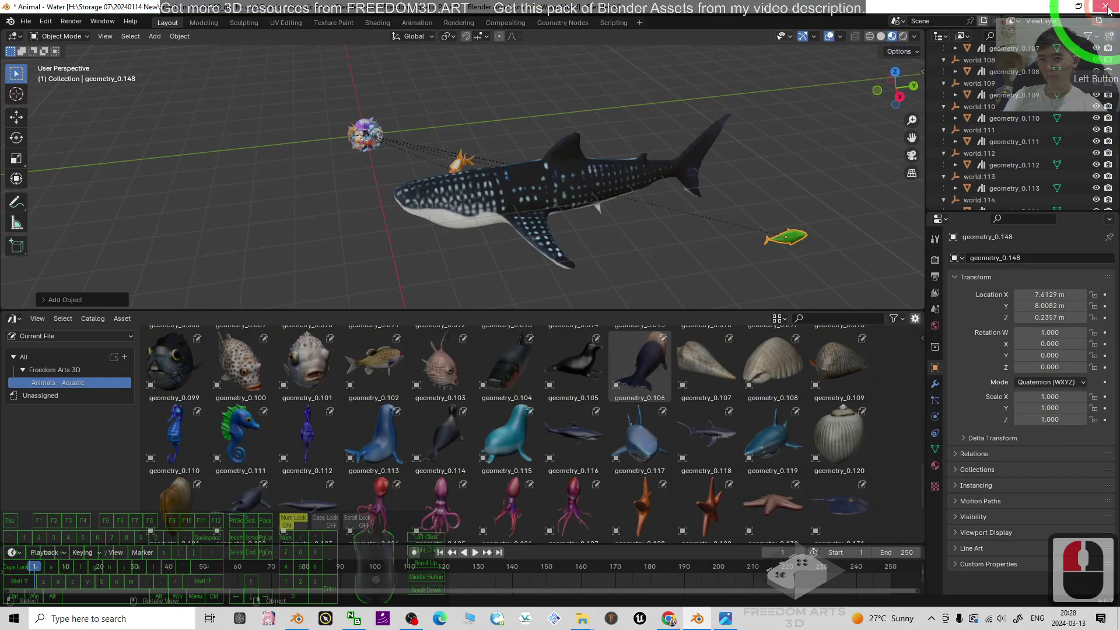
left_click(1106, 9)
left_click(588, 336)
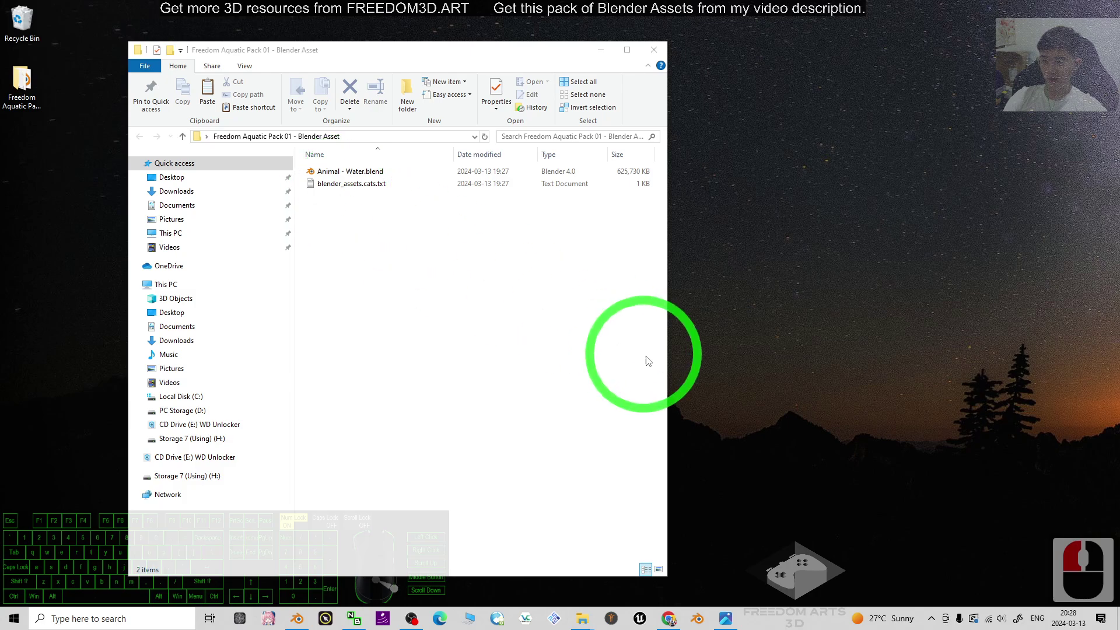
left_click(700, 618)
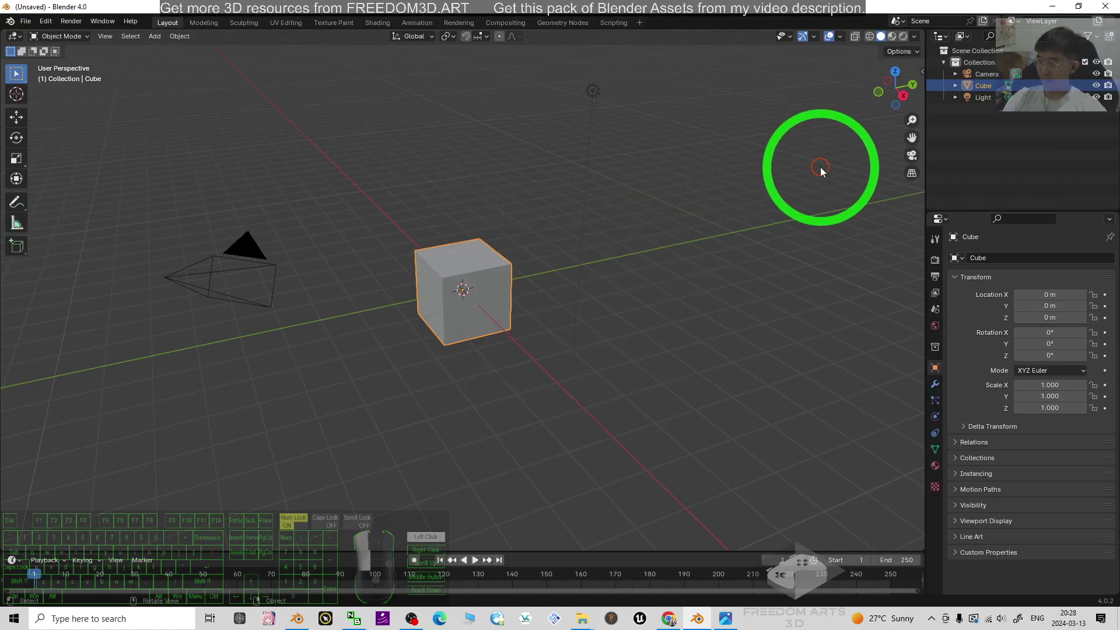
Step: Dismiss the splash and open Preferences at the File Paths section
left_click(775, 305)
left_click(187, 120)
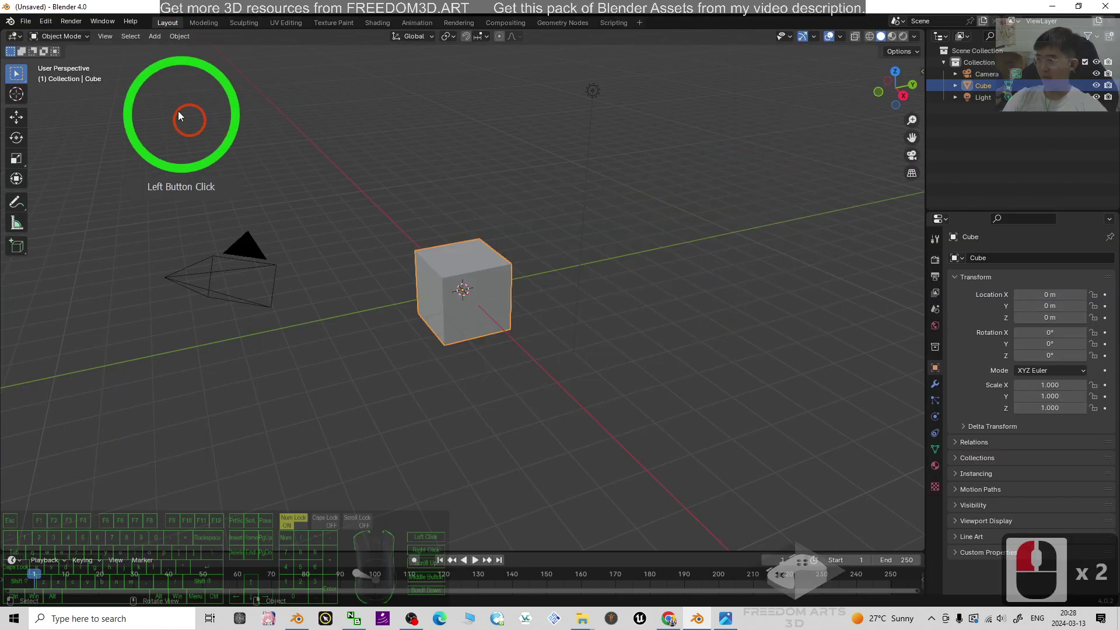
left_click(47, 23)
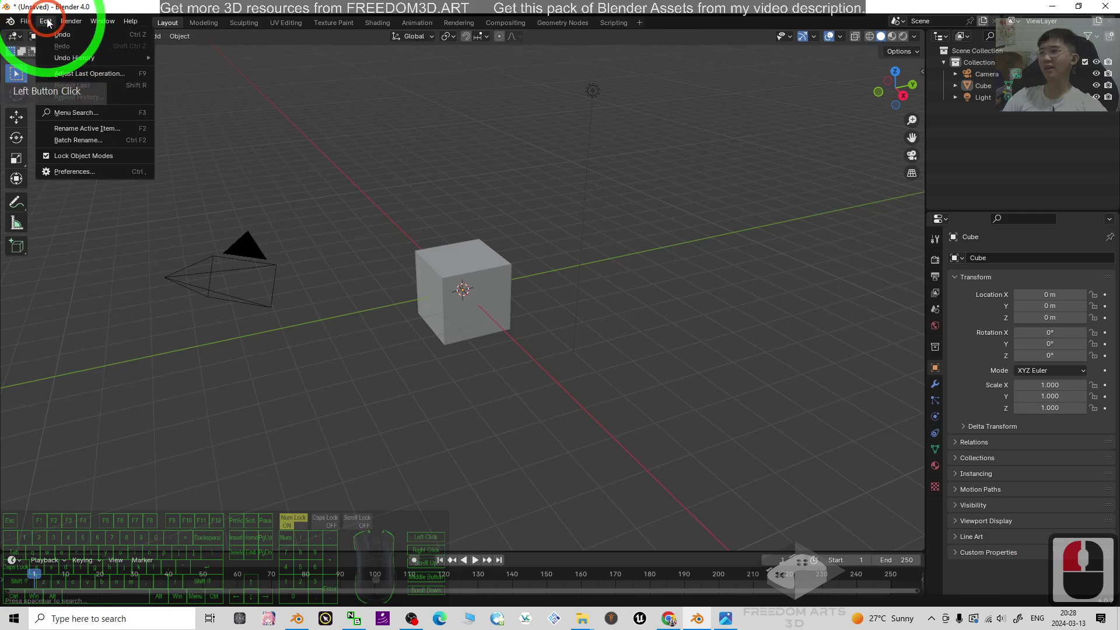
left_click(71, 170)
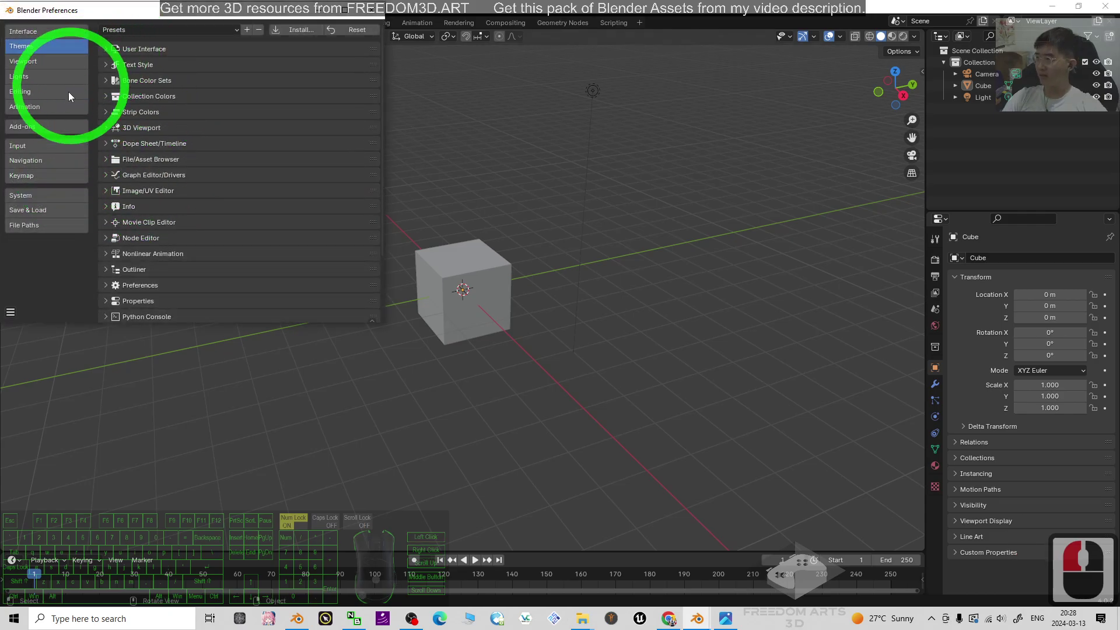
left_click(28, 225)
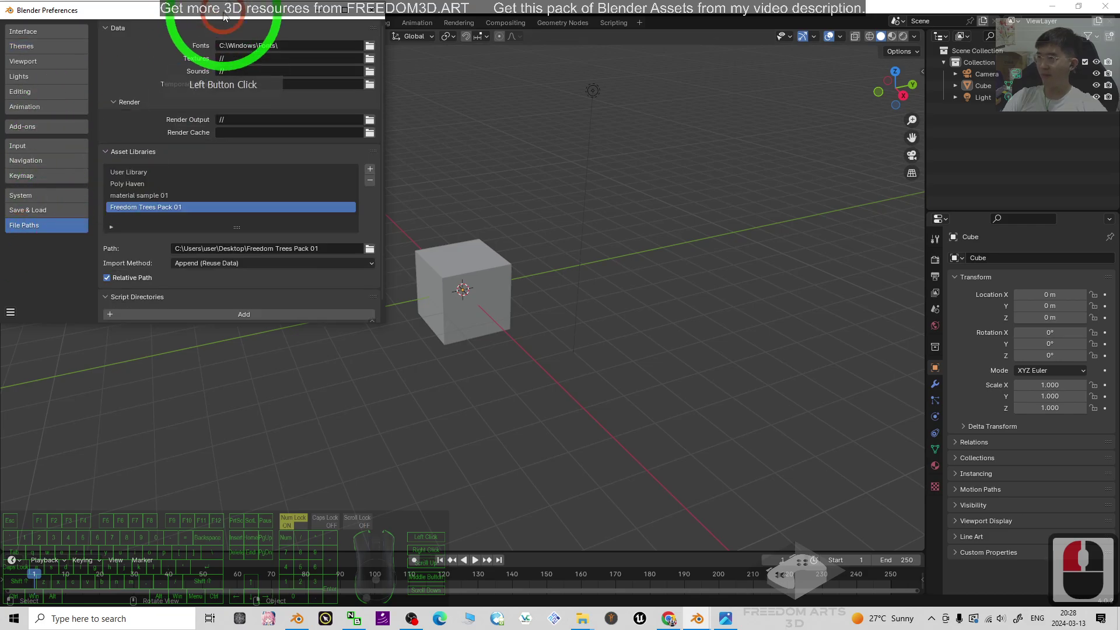
left_click_drag(224, 16, 457, 95)
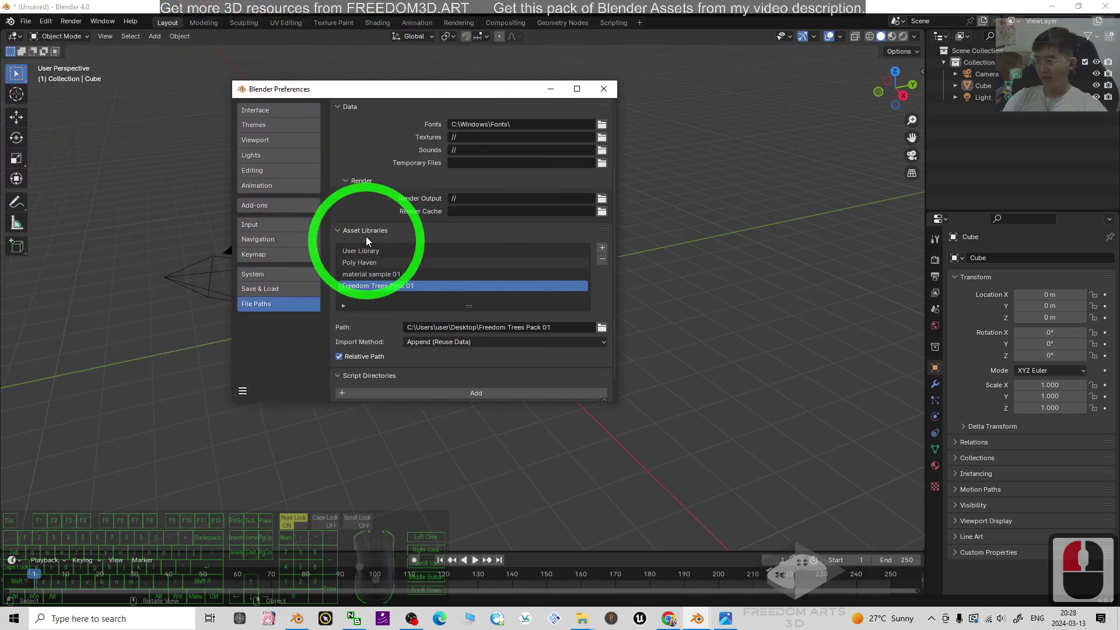
Step: Add the desktop Freedom Aquatic Pack 01 - Blender Asset folder as an asset library
left_click(602, 248)
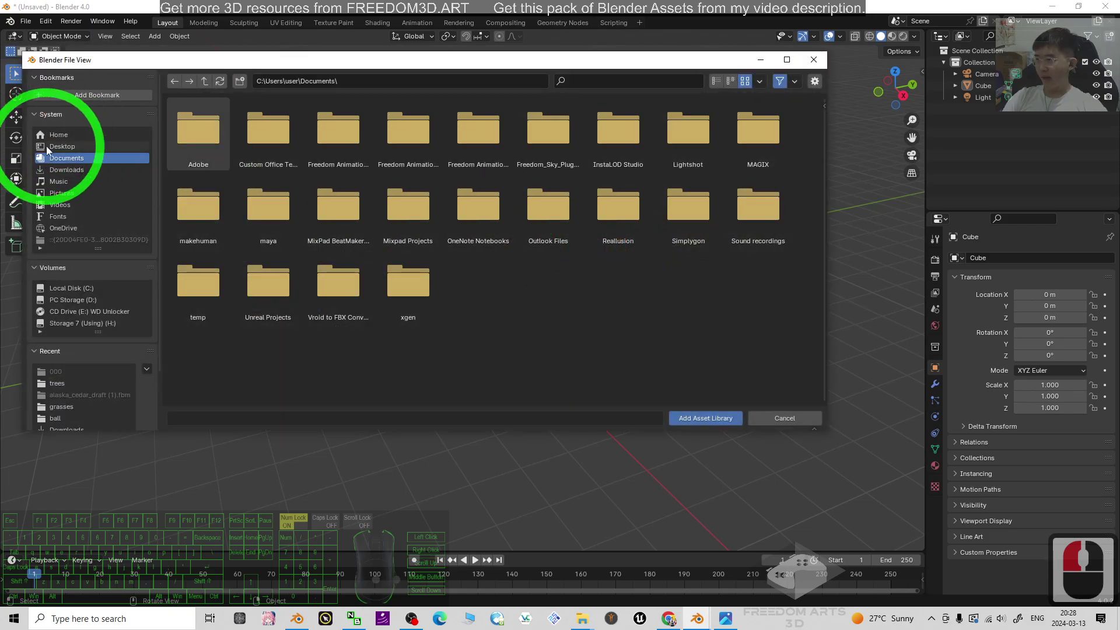
left_click(62, 146)
double_click(198, 129)
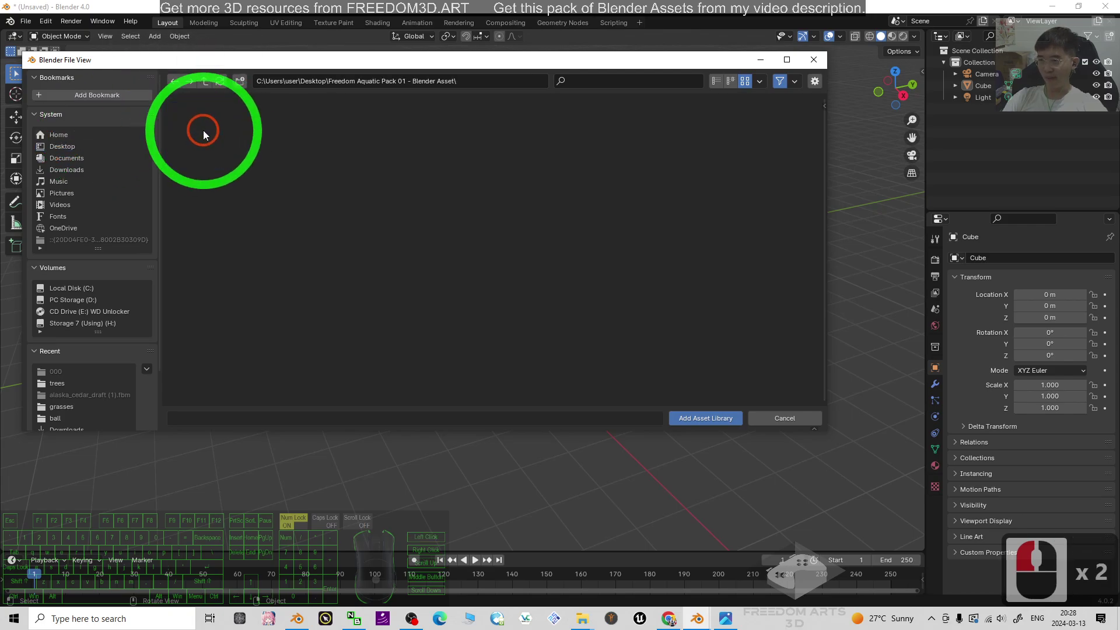
left_click(713, 418)
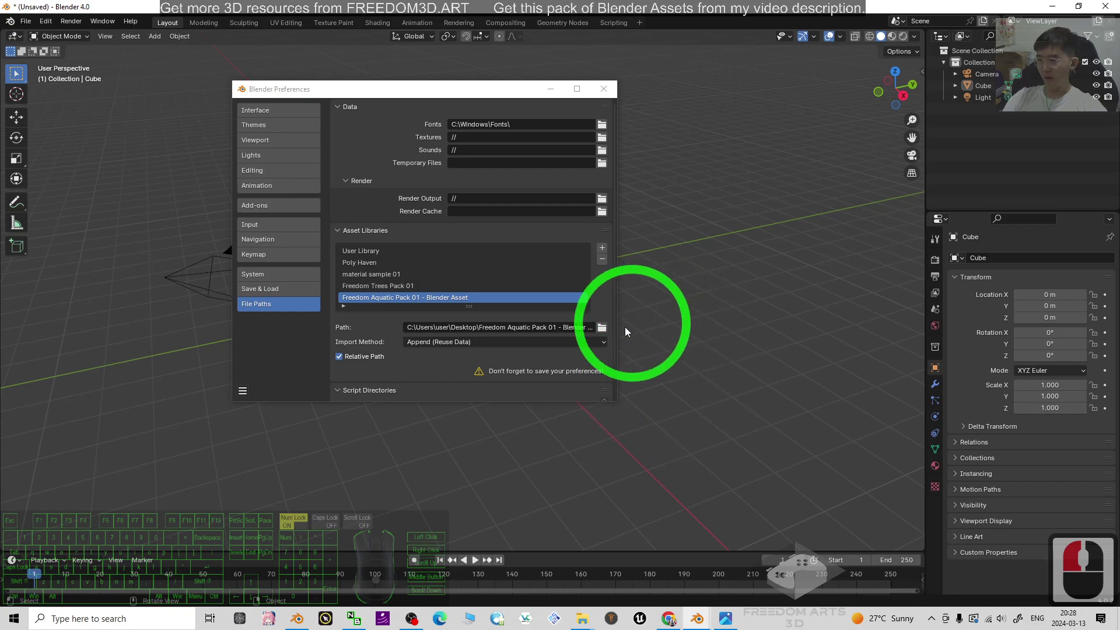
Step: Save the preferences and close the Preferences window
left_click(243, 391)
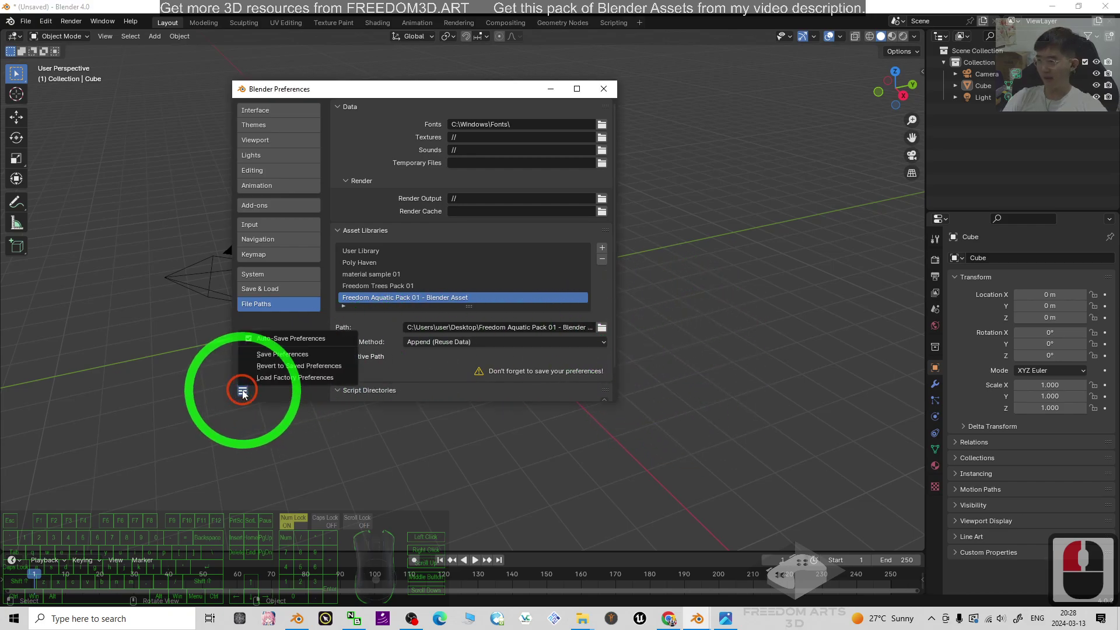
left_click(288, 355)
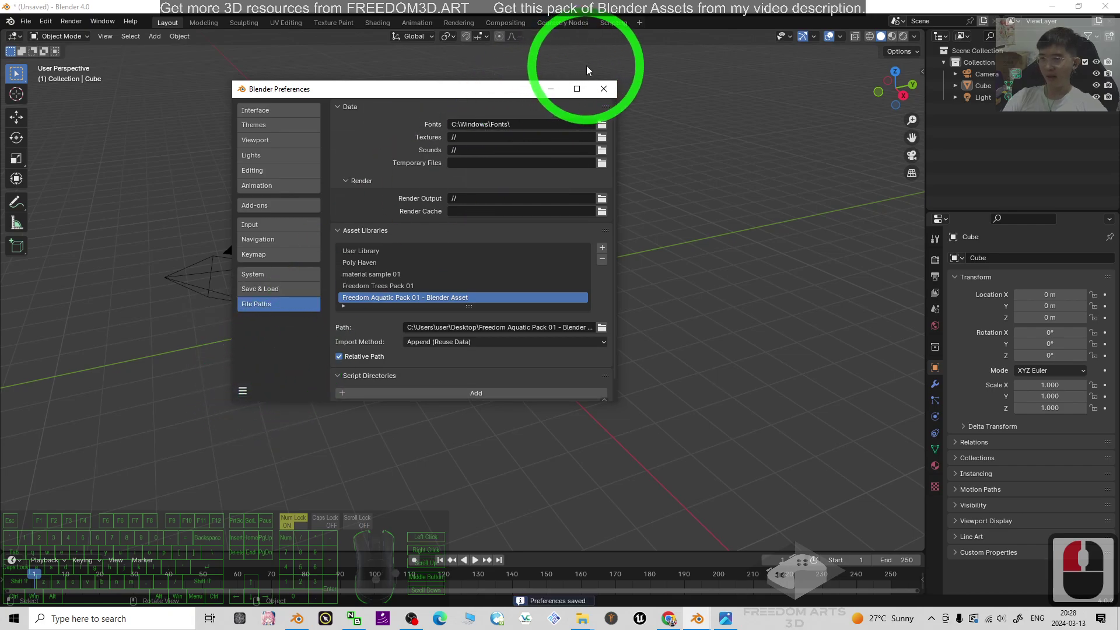
left_click(605, 90)
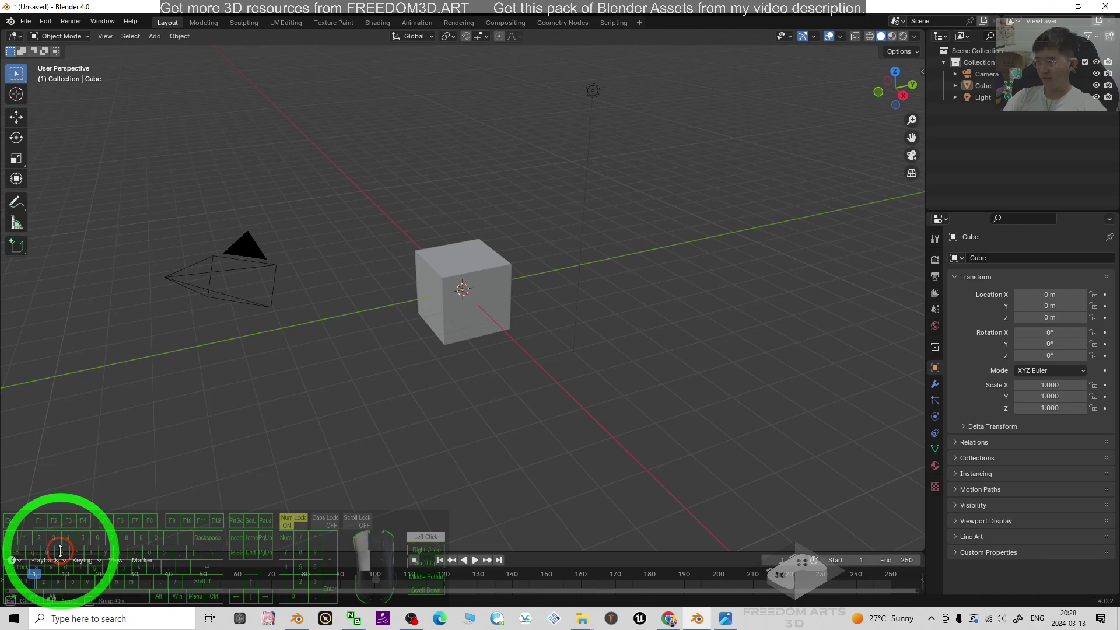
Step: Split the enlarged timeline into an Asset Browser showing the Freedom Aquatic Pack 01 library
left_click_drag(60, 551, 96, 332)
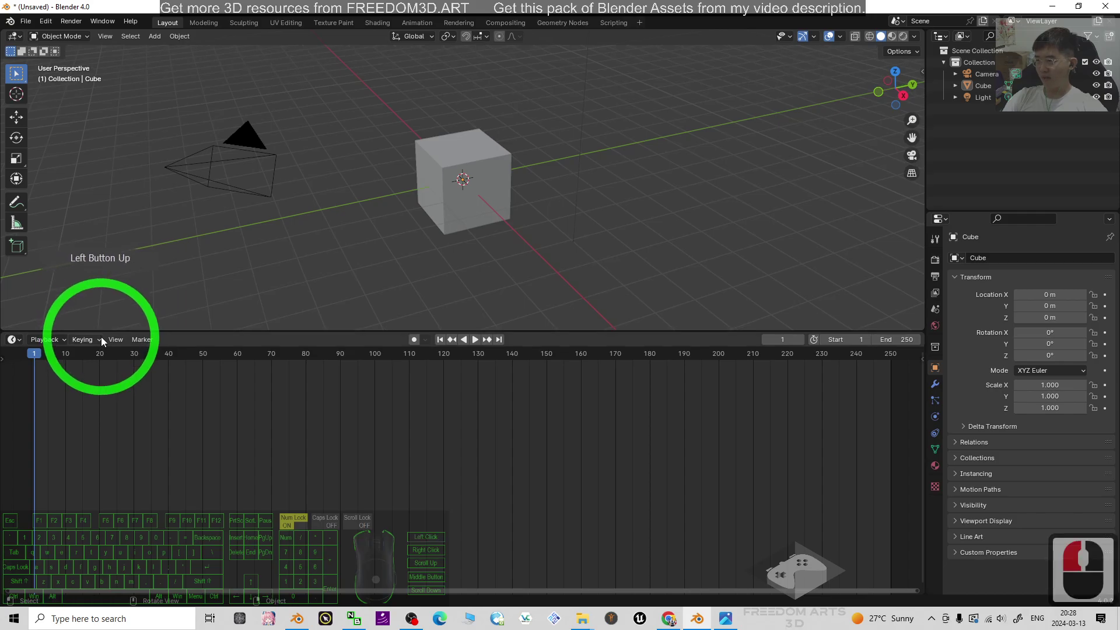
left_click_drag(3, 338, 43, 551)
left_click(14, 340)
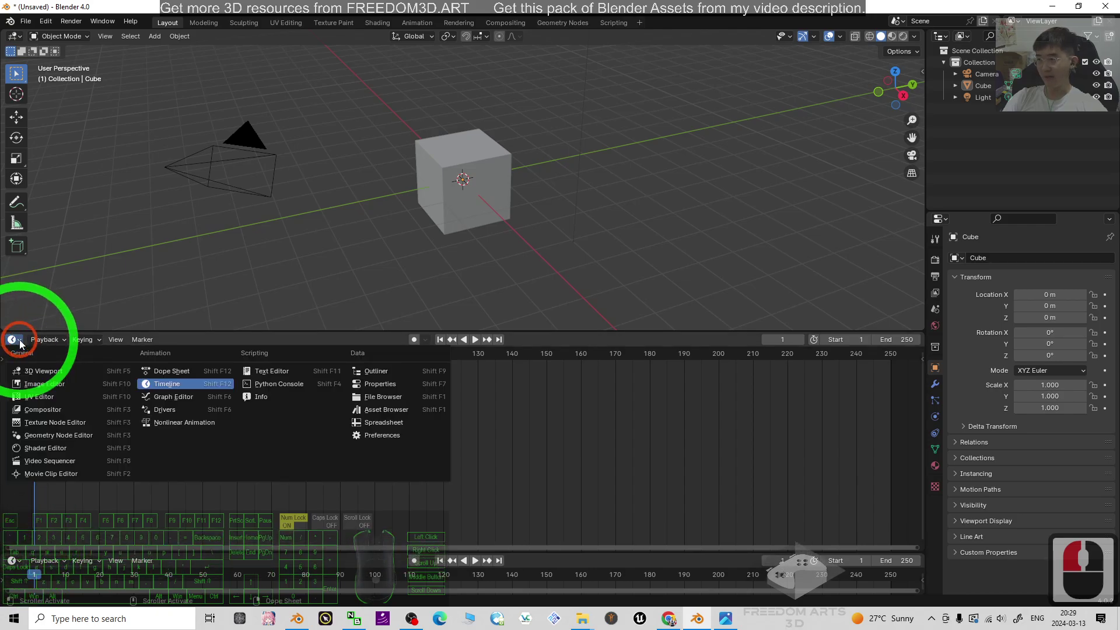
left_click(394, 410)
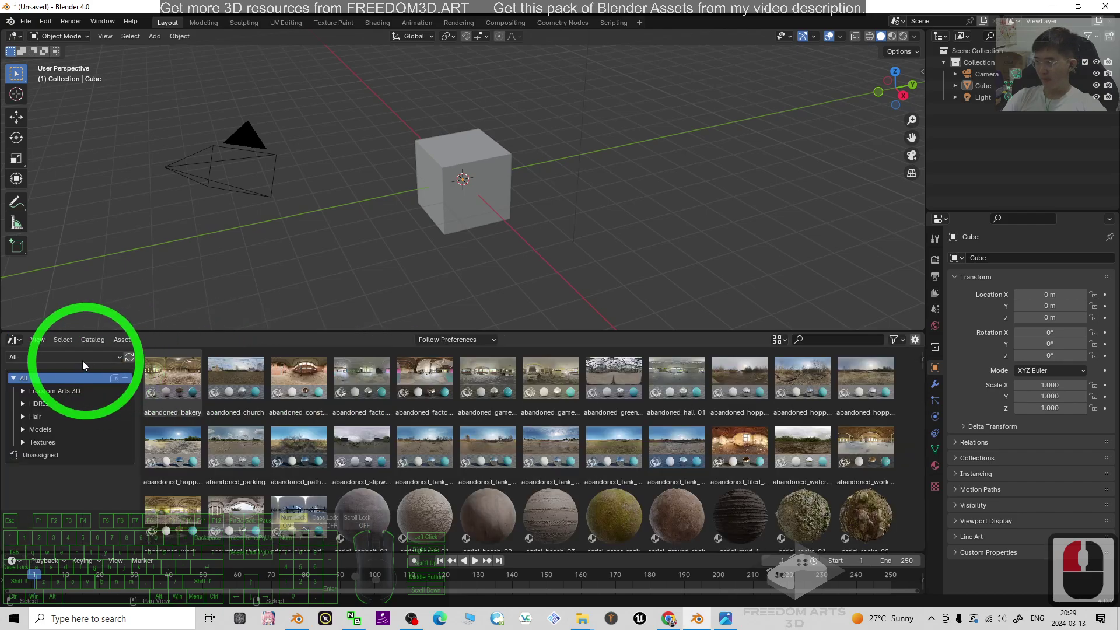
left_click(50, 357)
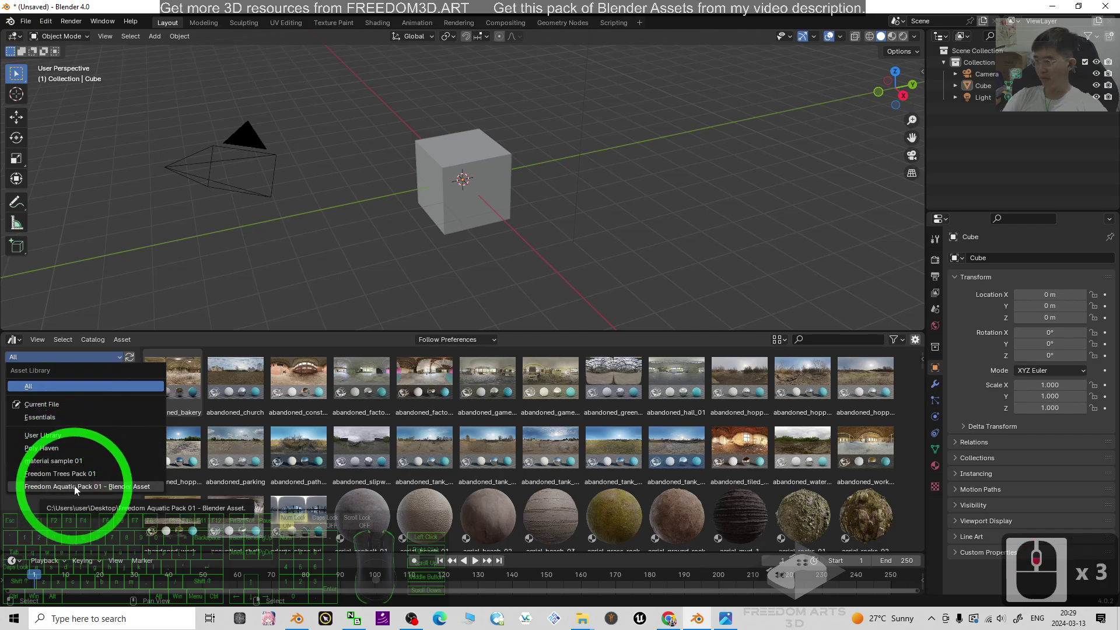
left_click(115, 486)
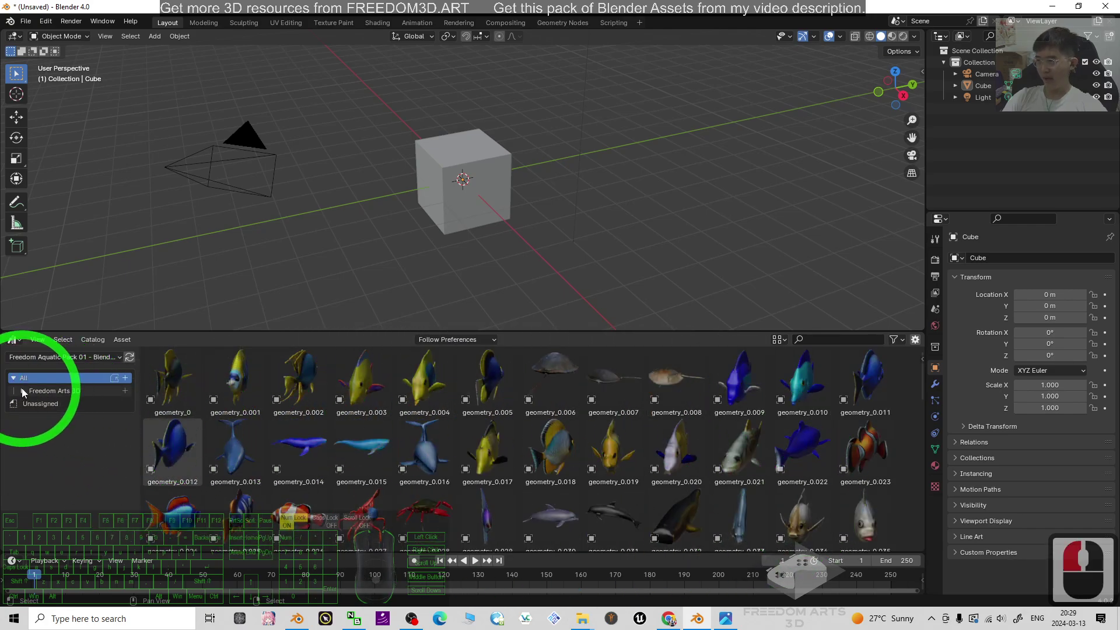
Step: Place the orange-and-white koi geometry_0.060 and switch to Material Preview shading
left_click(56, 409)
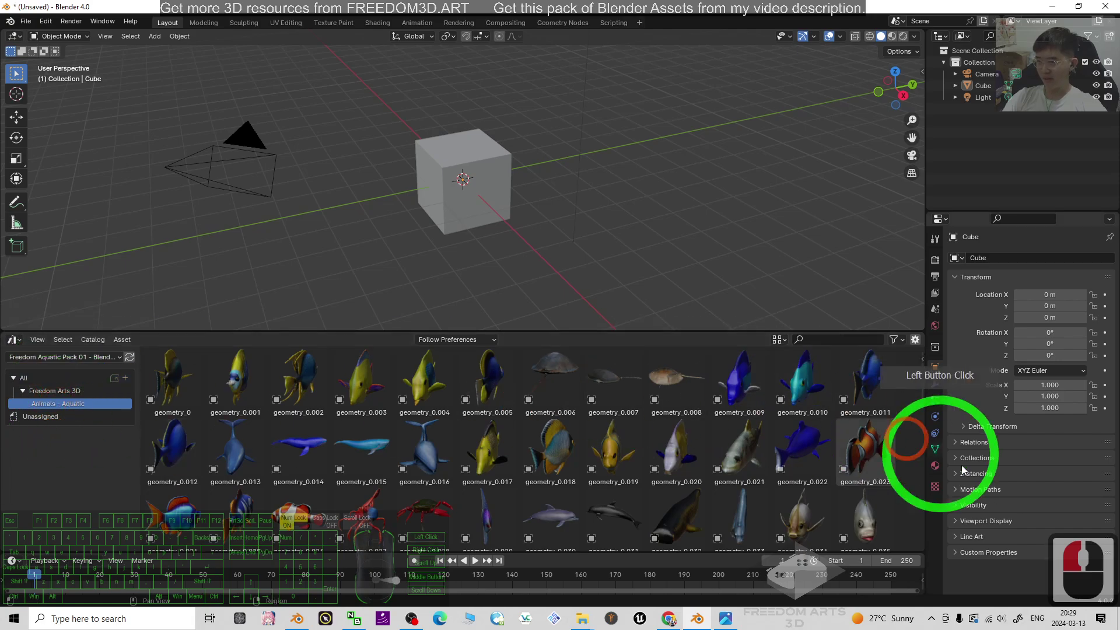
scroll(675, 450, "down", 13)
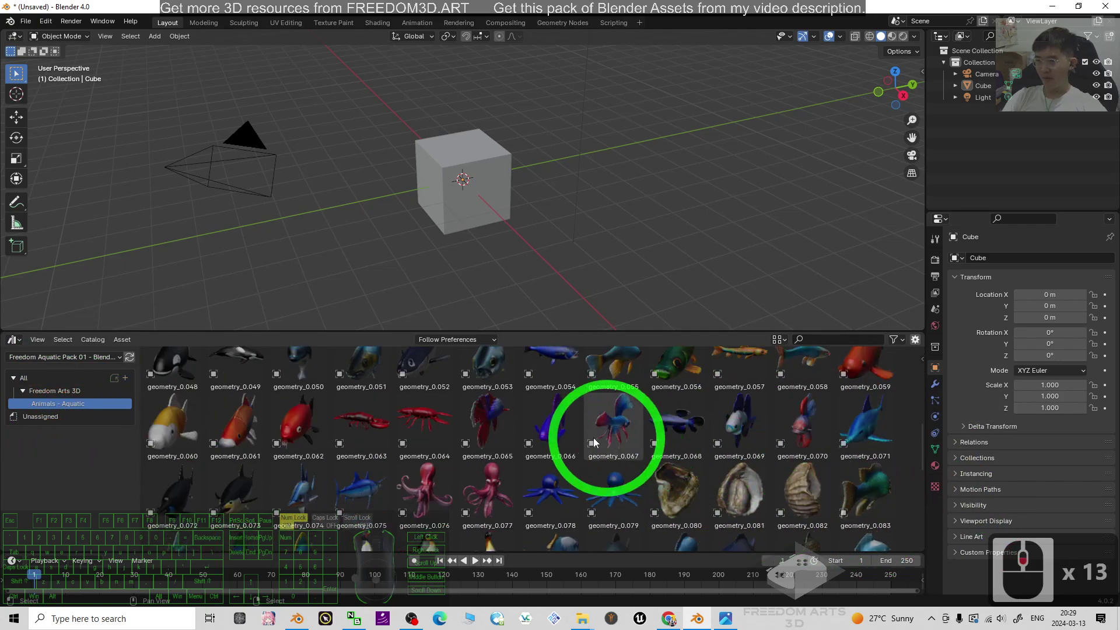
scroll(450, 488, "down", 2)
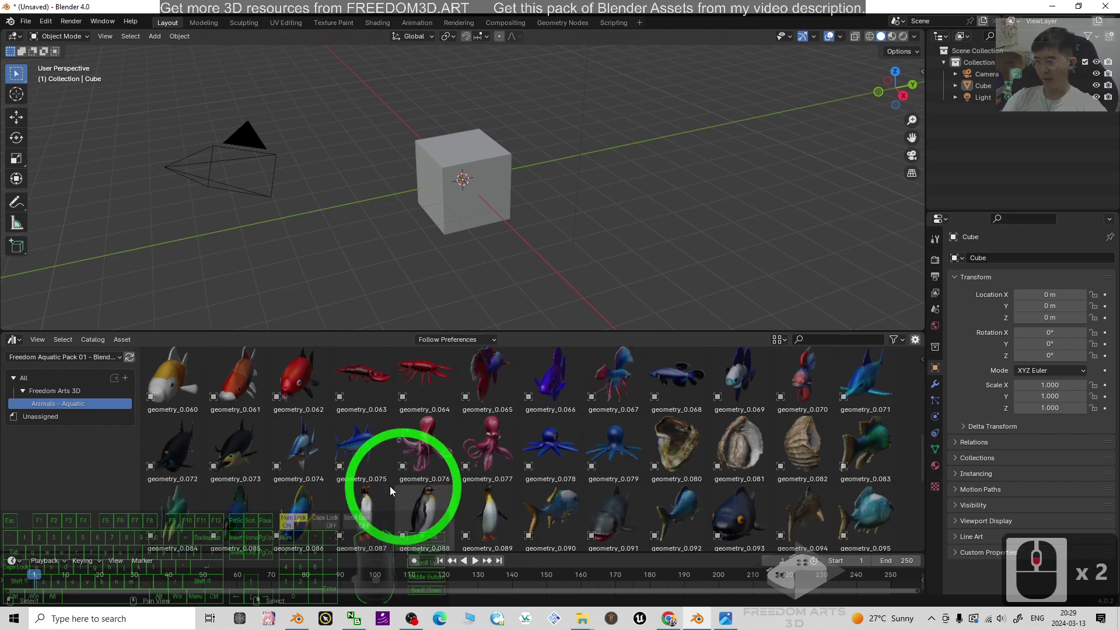
left_click_drag(187, 391, 752, 186)
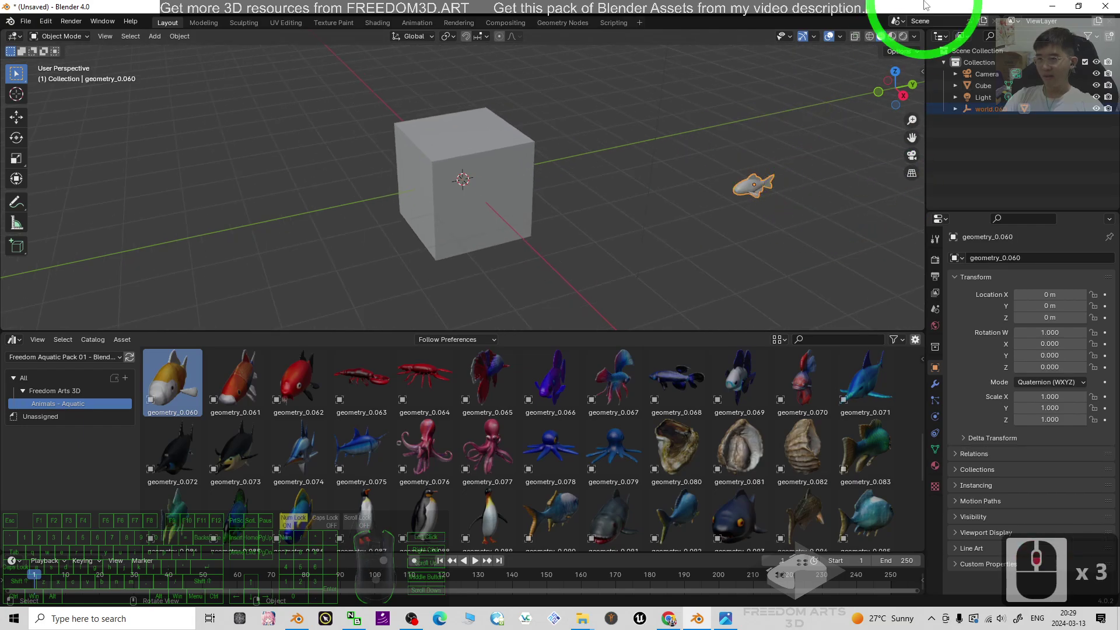
left_click(891, 36)
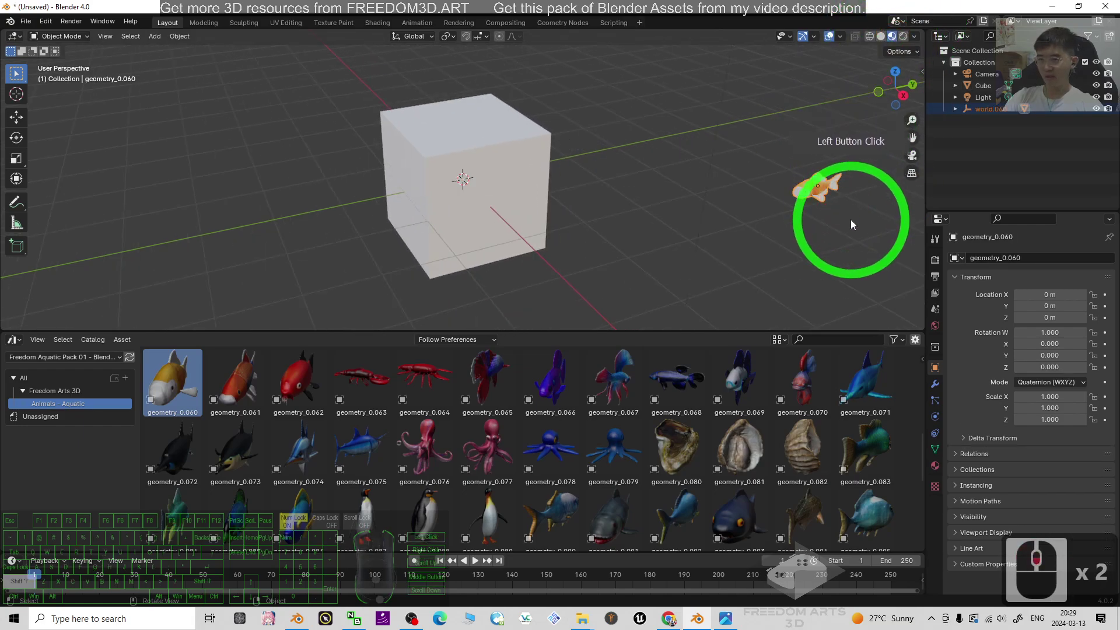
Step: Add the red-and-blue and blue-and-white betta fish (geometry_0.067, geometry_0.069) to the scene
middle_click_drag(850, 219, 649, 200)
scroll(650, 200, "up", 2)
left_click_drag(613, 382, 419, 146)
left_click_drag(735, 409, 850, 142)
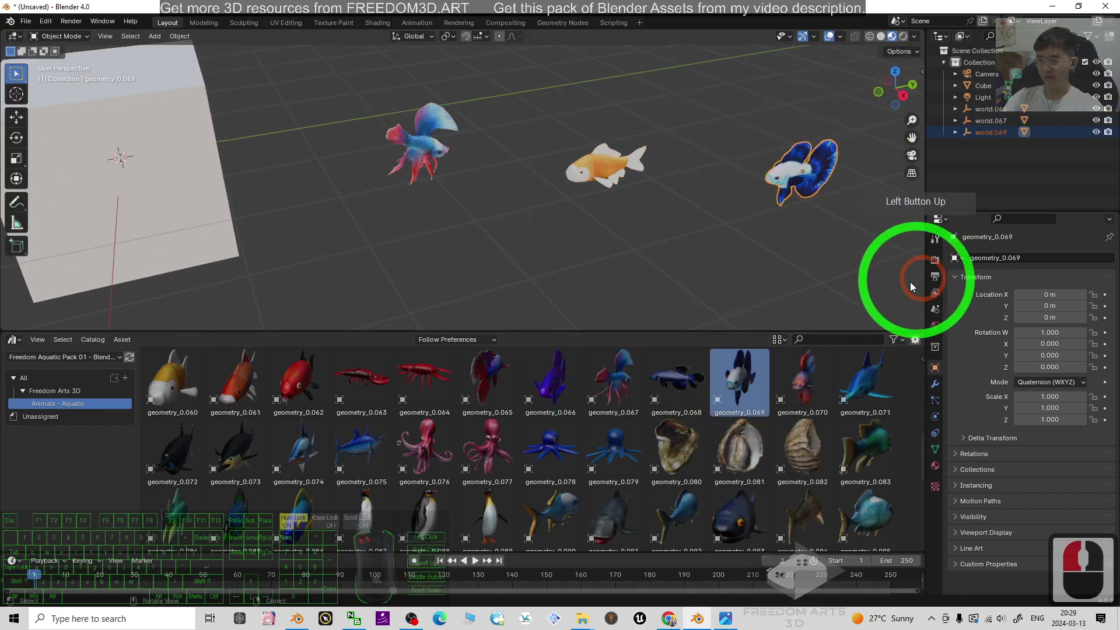
Step: Place the blue seal geometry_0.115 into the scene
scroll(842, 271, "down", 3)
scroll(787, 279, "down", 4)
scroll(747, 489, "down", 11)
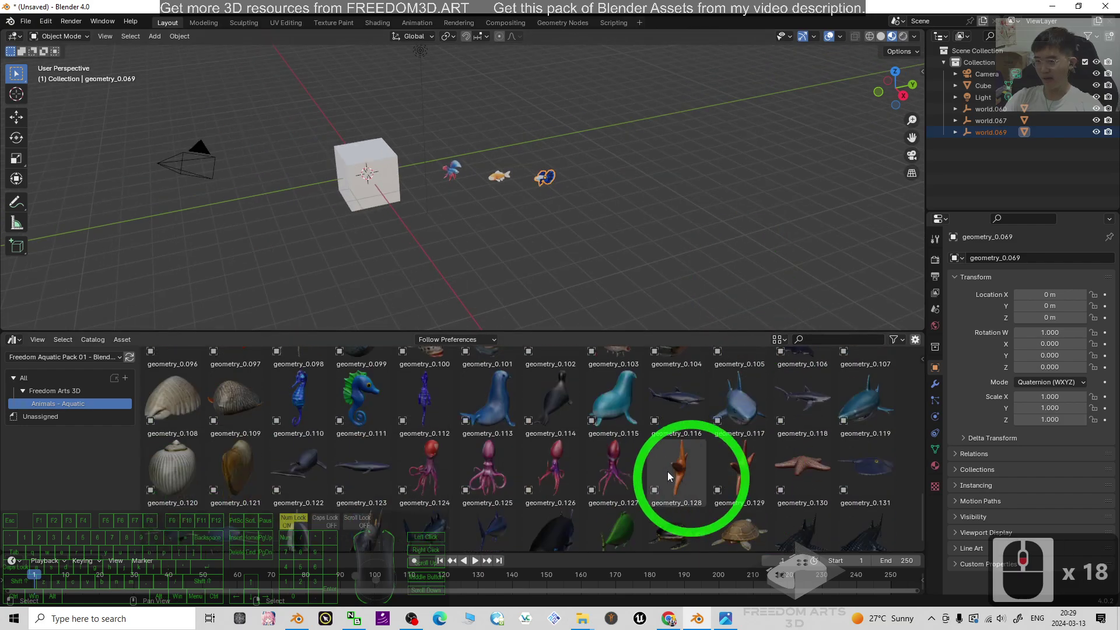
left_click(611, 413)
left_click_drag(611, 412, 787, 222)
scroll(789, 233, "up", 6)
scroll(822, 237, "down", 3)
middle_click_drag(822, 236, 592, 199, "shift")
scroll(593, 196, "up", 3)
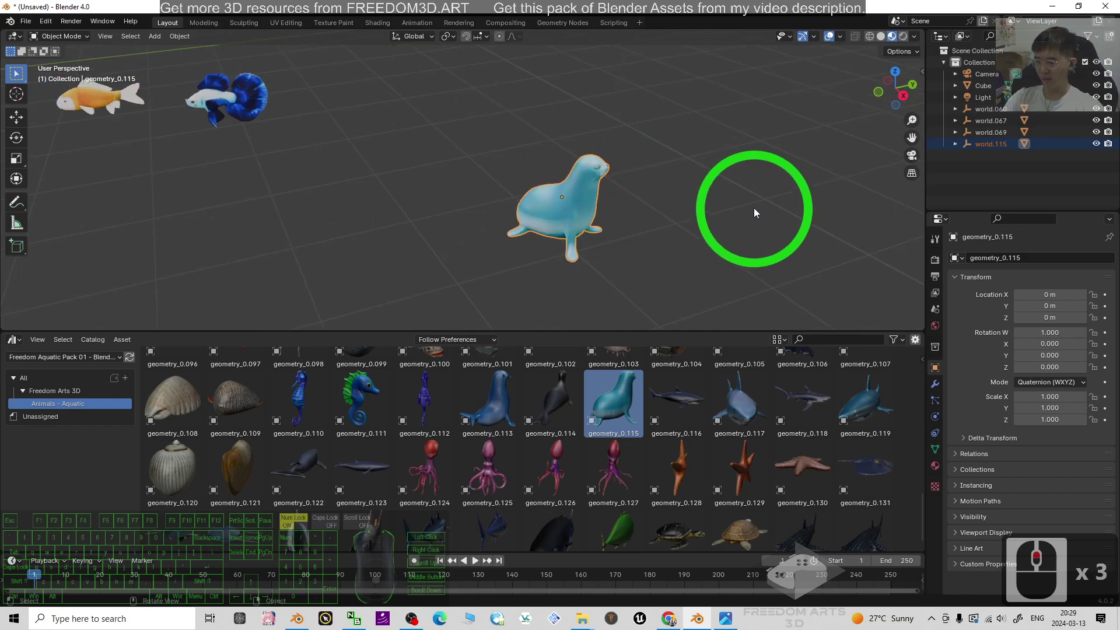
mouse_move(736, 231)
middle_mouse_down()
mouse_move(648, 226)
mouse_move(807, 215)
mouse_move(753, 245)
middle_mouse_up()
Step: Add the octopus geometry_0.125 and seashell geometry_0.108 to the scene
scroll(606, 472, "down", 2)
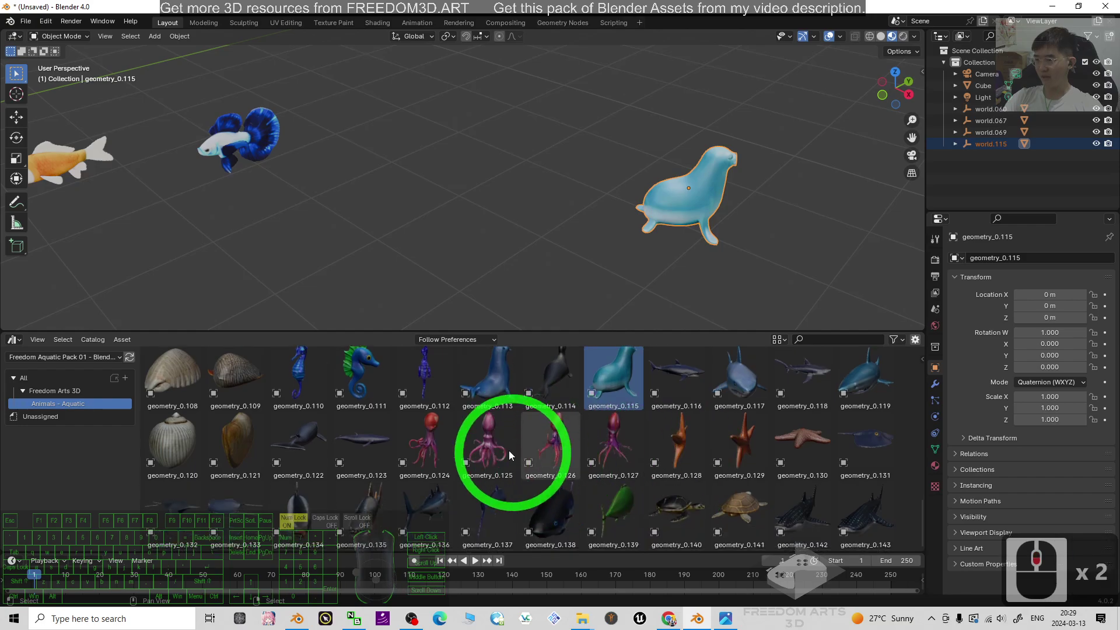
left_click_drag(506, 449, 507, 143)
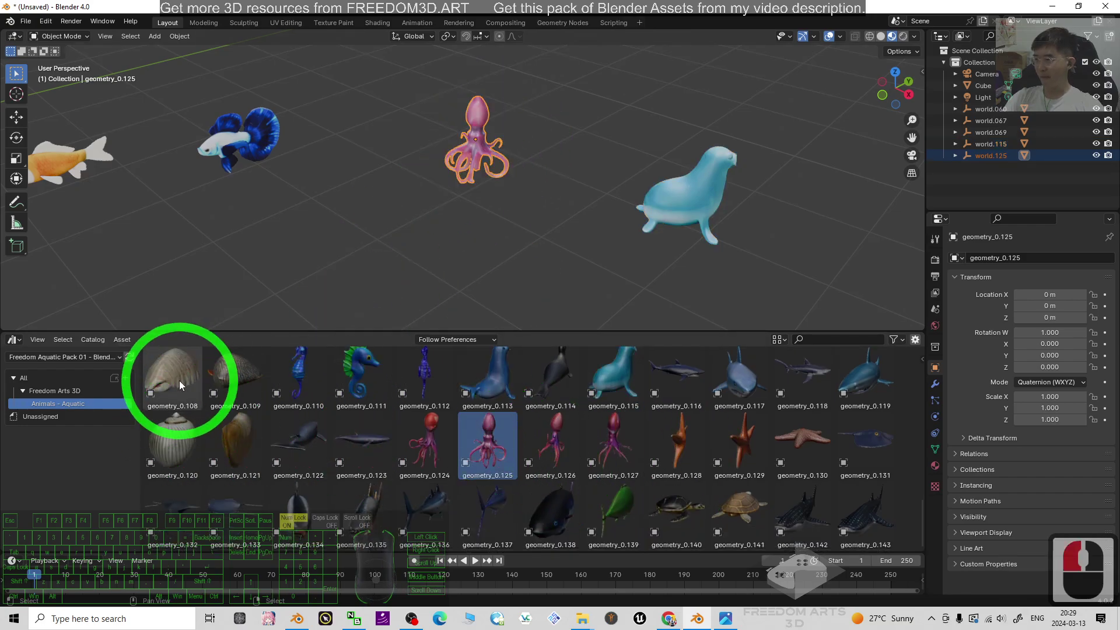
left_click_drag(178, 381, 288, 233)
scroll(675, 467, "up", 17)
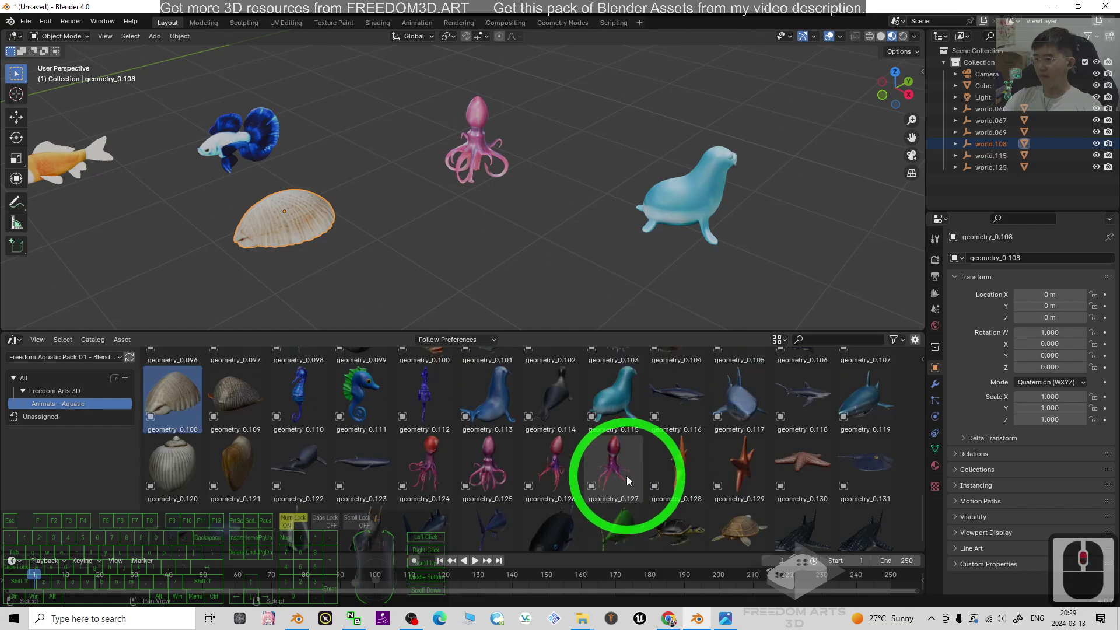
scroll(619, 480, "up", 12)
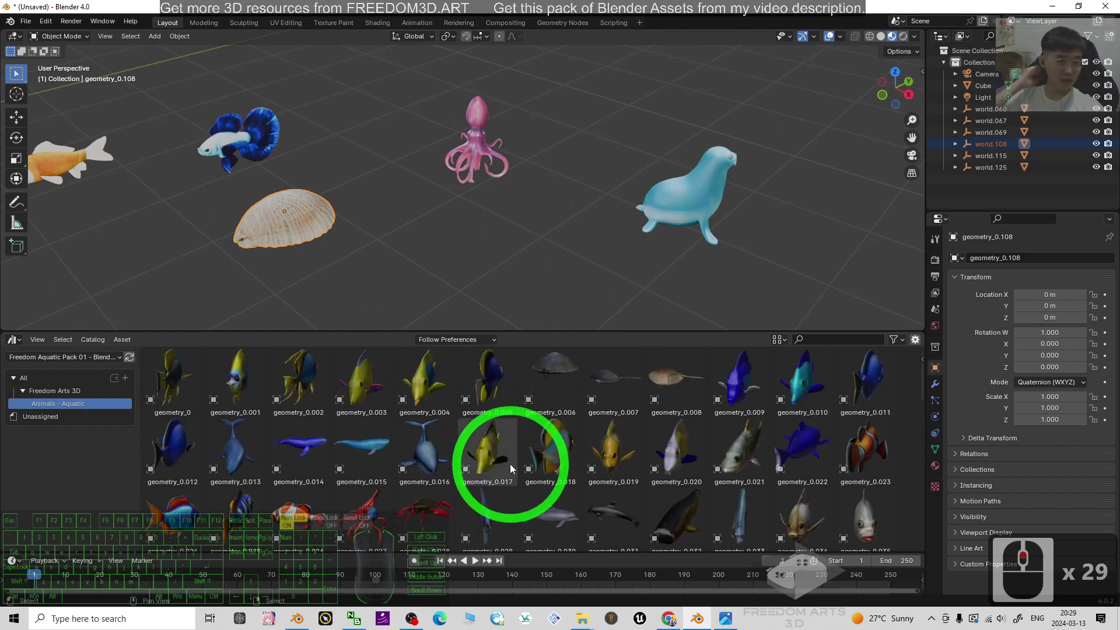
left_click_drag(449, 457, 655, 196)
left_click_drag(260, 155, 363, 155)
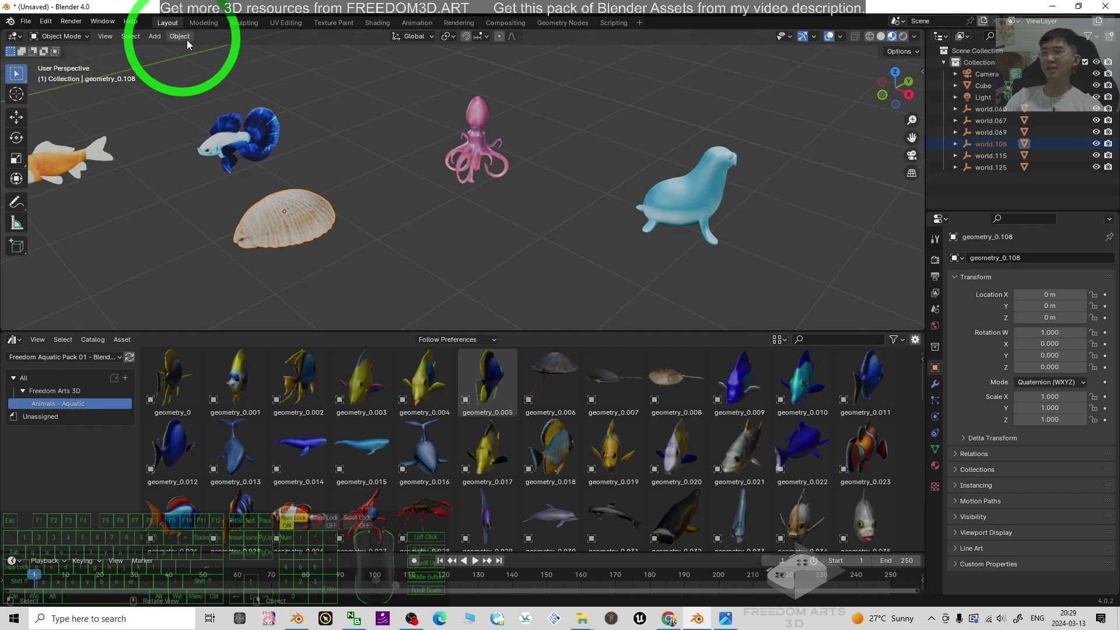
Step: Zoom and pan the viewport to frame all the placed creatures
scroll(538, 215, "down", 3)
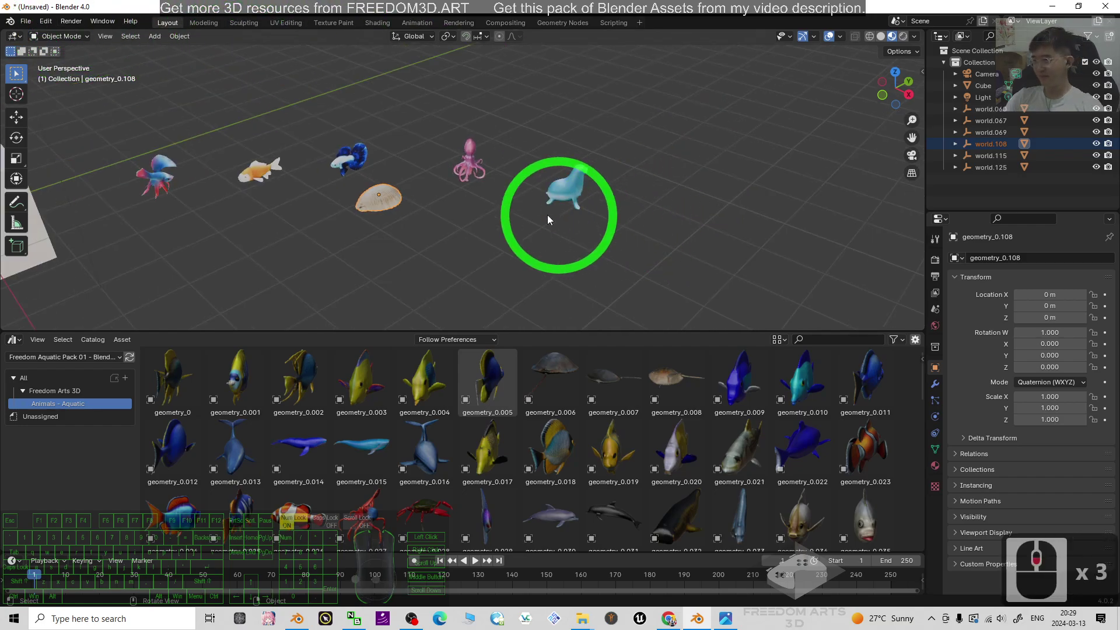
scroll(521, 216, "up", 4)
scroll(521, 217, "down", 2)
mouse_move(490, 220)
middle_mouse_down("shift")
mouse_move(582, 260)
mouse_move(577, 243)
mouse_move(614, 247)
mouse_move(502, 233)
middle_mouse_up("shift")
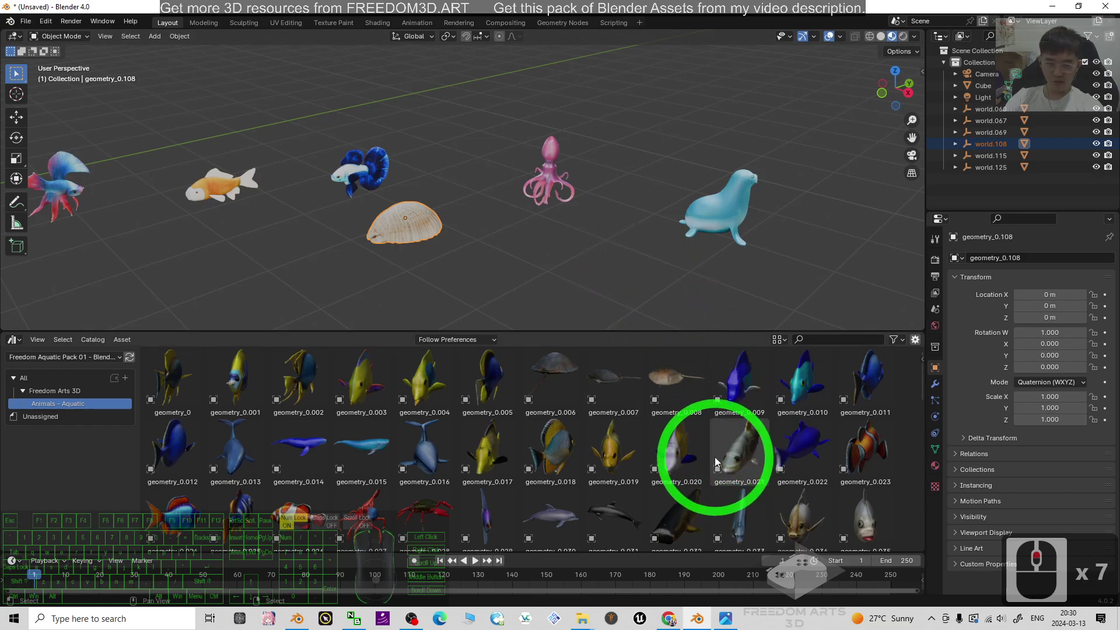
Step: Open the pack's cover image, cover.jpg, in Windows Photos
left_click(727, 620)
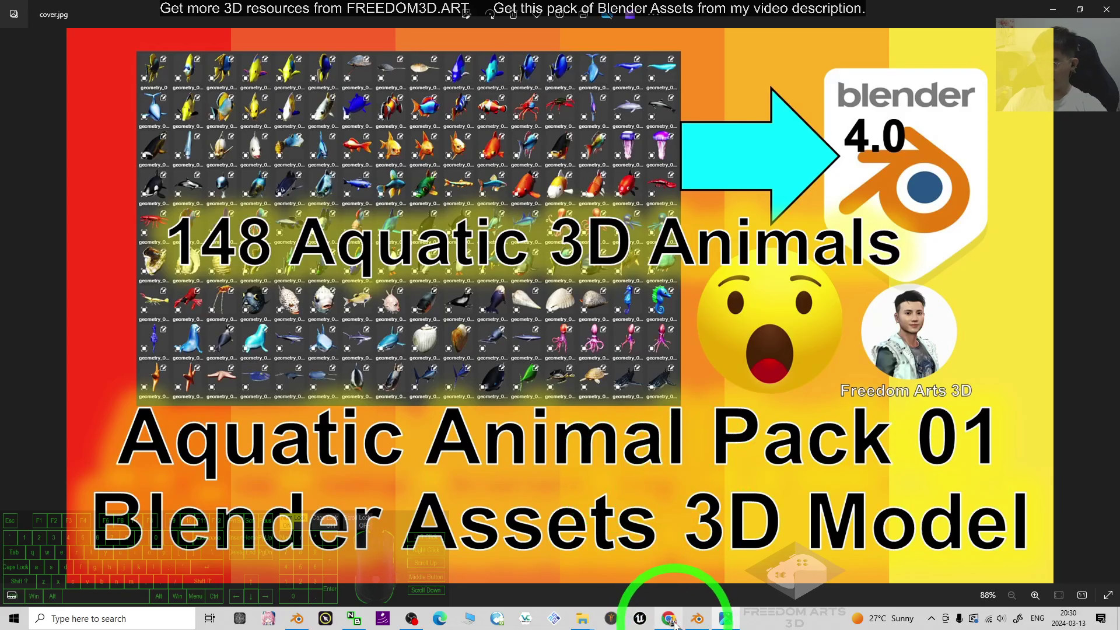
Step: Bring the Gumroad product page for Freedom Aquatic Pack 01 back into view
left_click(669, 618)
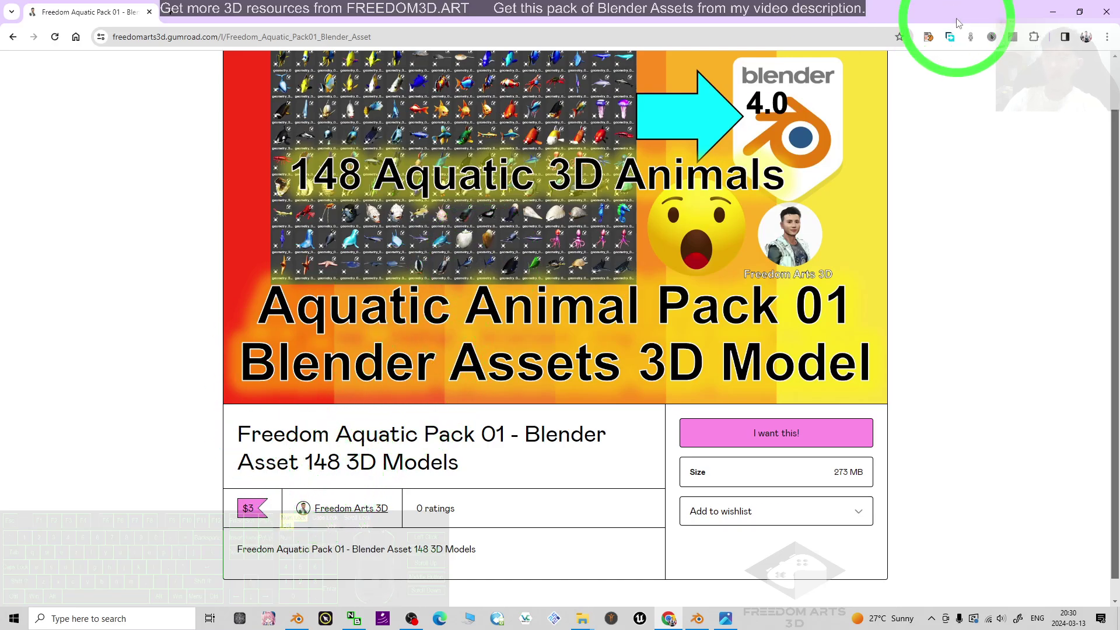
left_click(1058, 13)
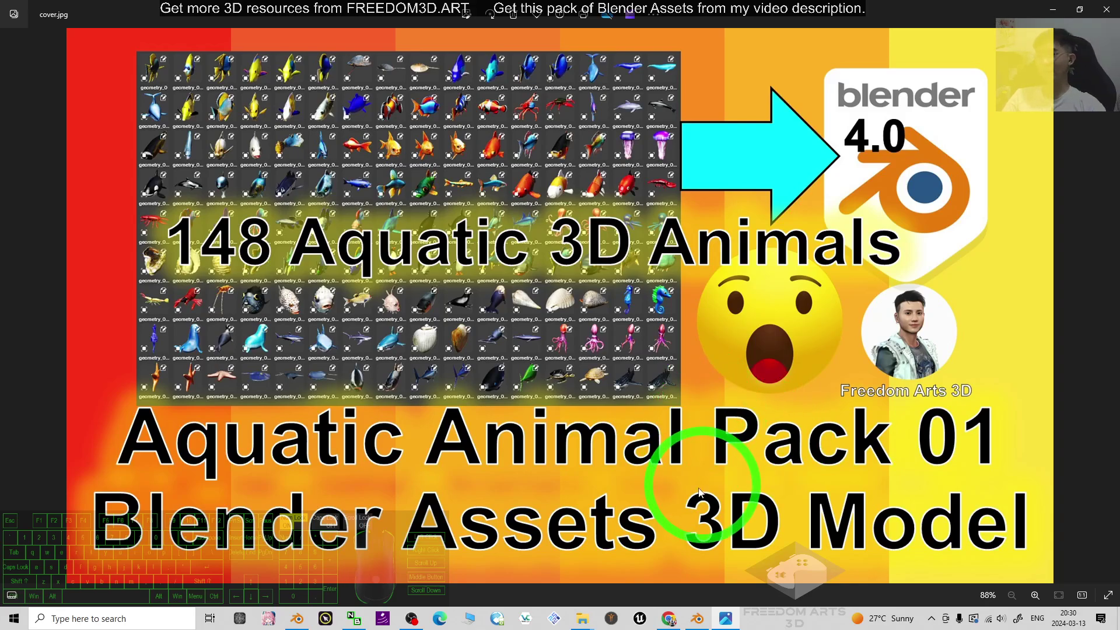
Step: Back in Blender, drag the orange fish and small koi assets into the viewport
left_click(697, 618)
left_click(721, 368)
scroll(705, 433, "down", 6)
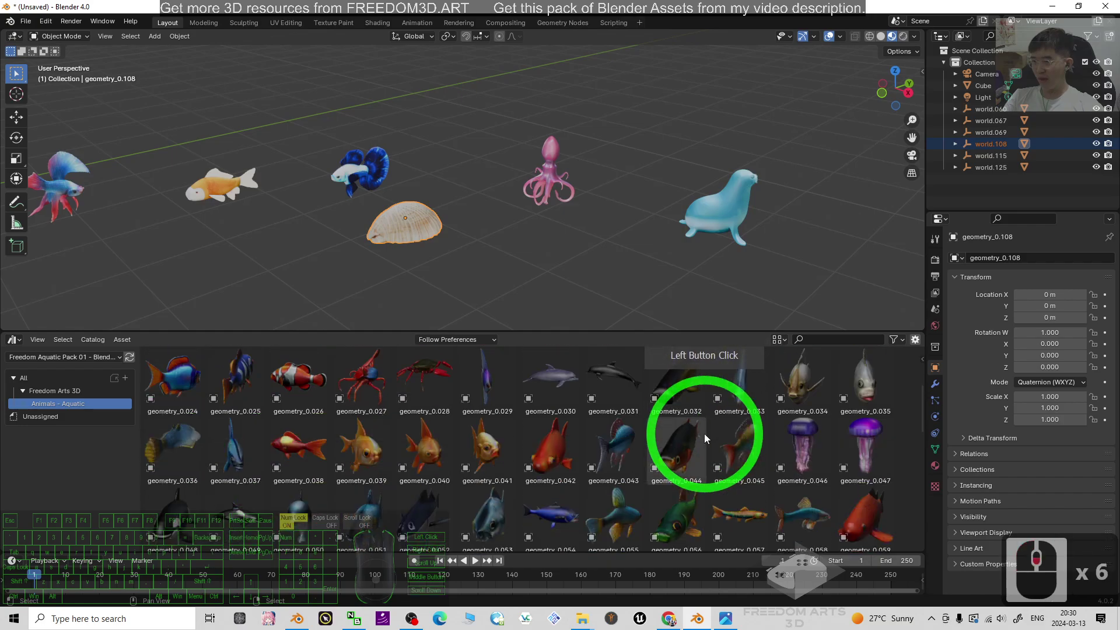
left_click_drag(577, 461, 582, 248)
scroll(845, 487, "down", 7)
scroll(807, 457, "up", 3)
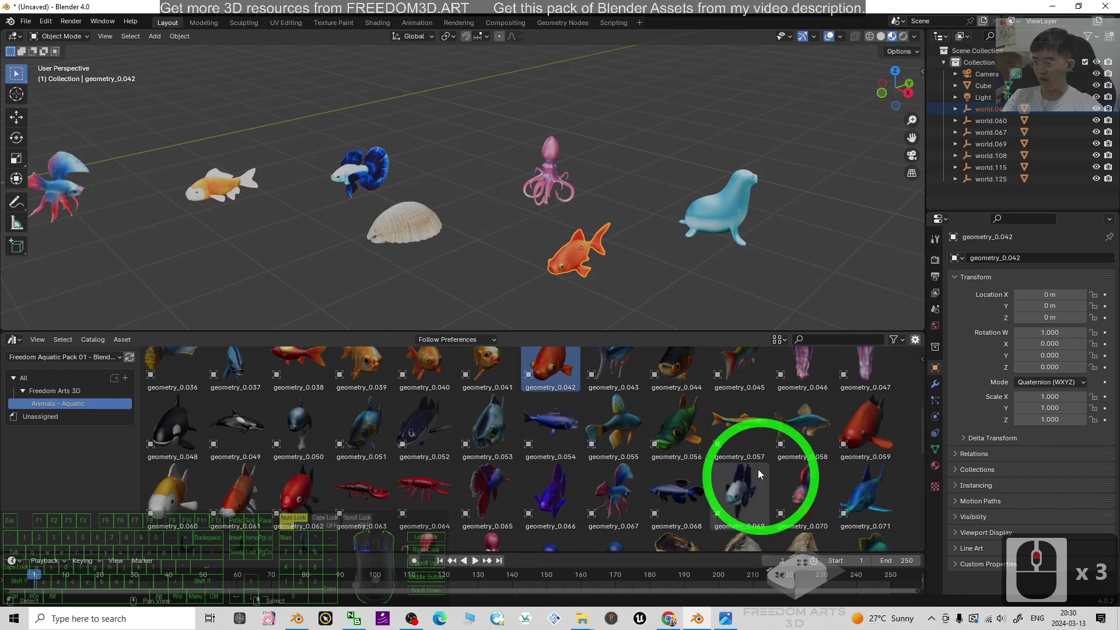
left_click_drag(746, 444, 294, 286)
left_click_drag(613, 484, 729, 224)
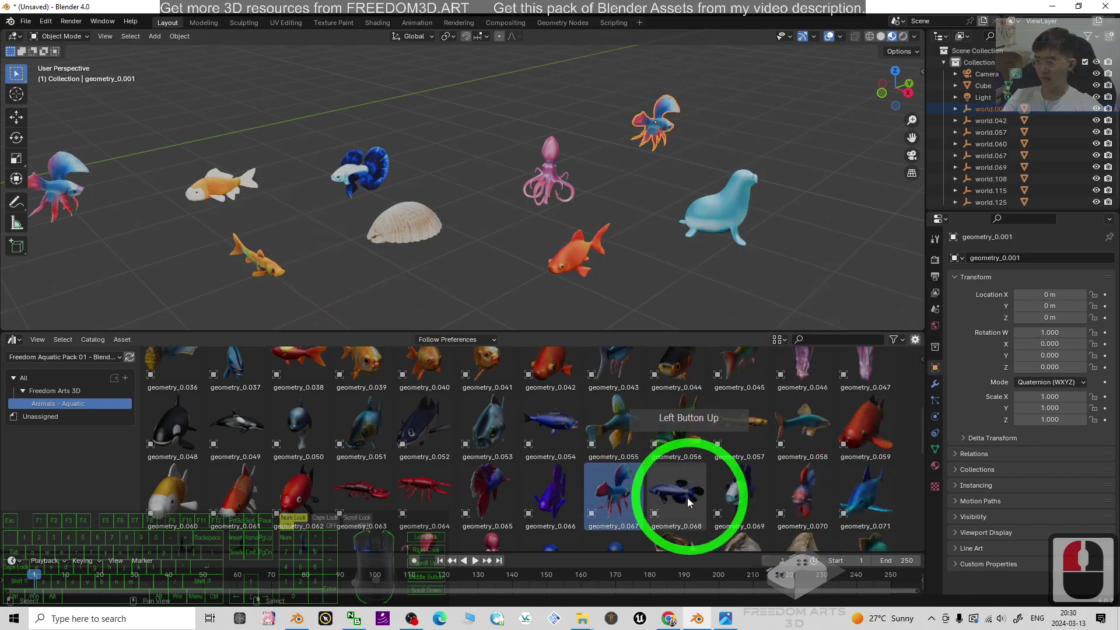
Step: Add another betta, the oyster and cone shells, and two round pufferfish
scroll(426, 466, "down", 5)
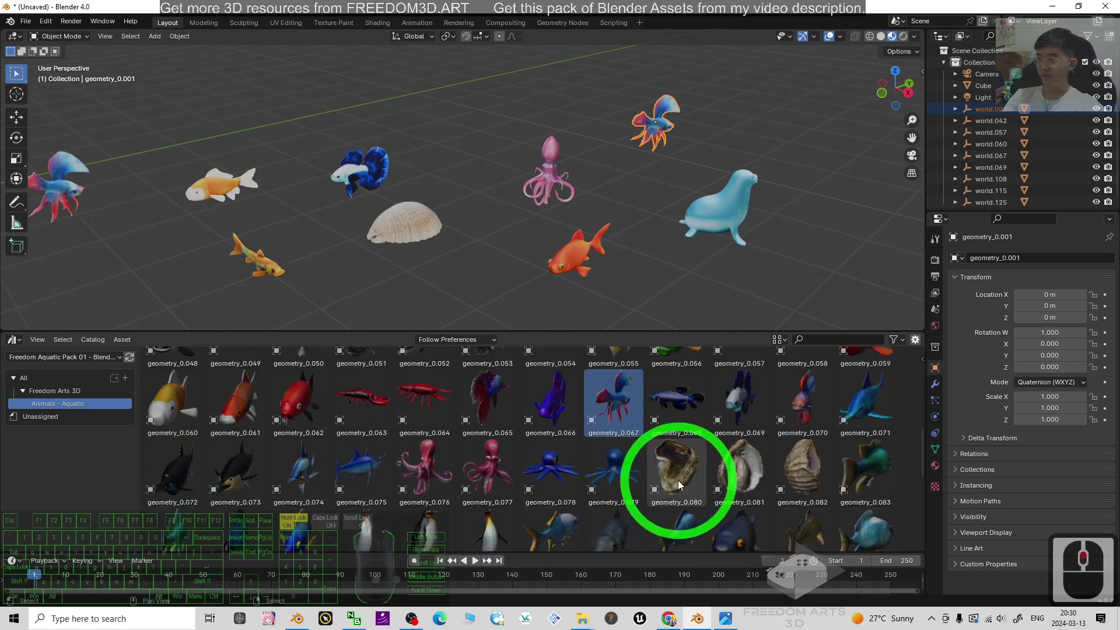
left_click_drag(737, 474, 828, 230)
left_click_drag(875, 525, 683, 280)
scroll(663, 463, "down", 7)
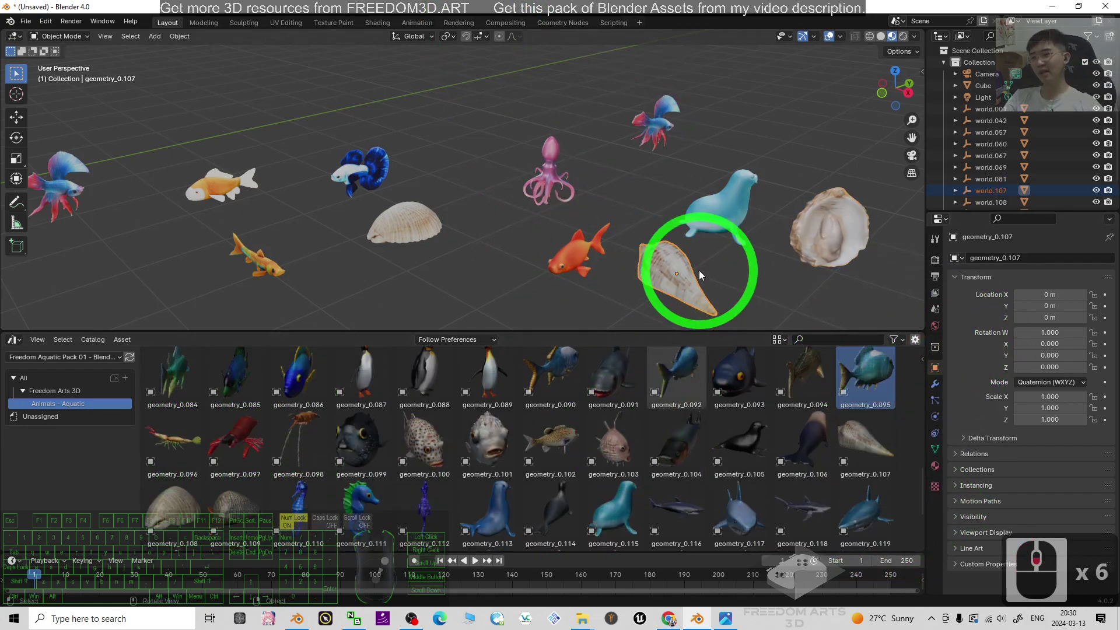
left_click_drag(488, 417, 464, 102)
left_click_drag(425, 432, 532, 293)
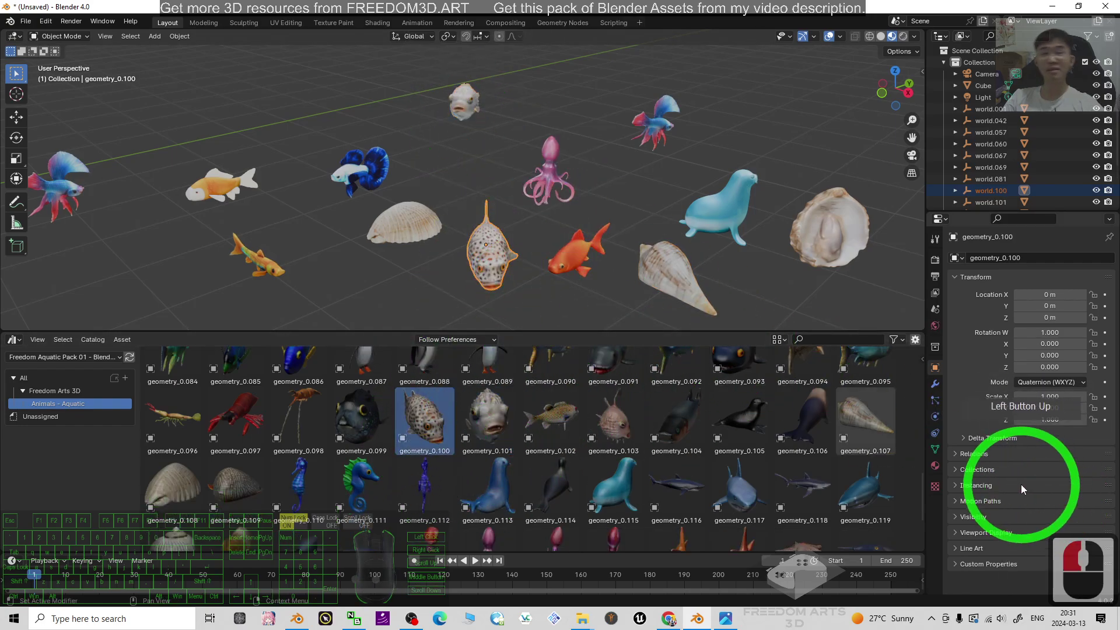